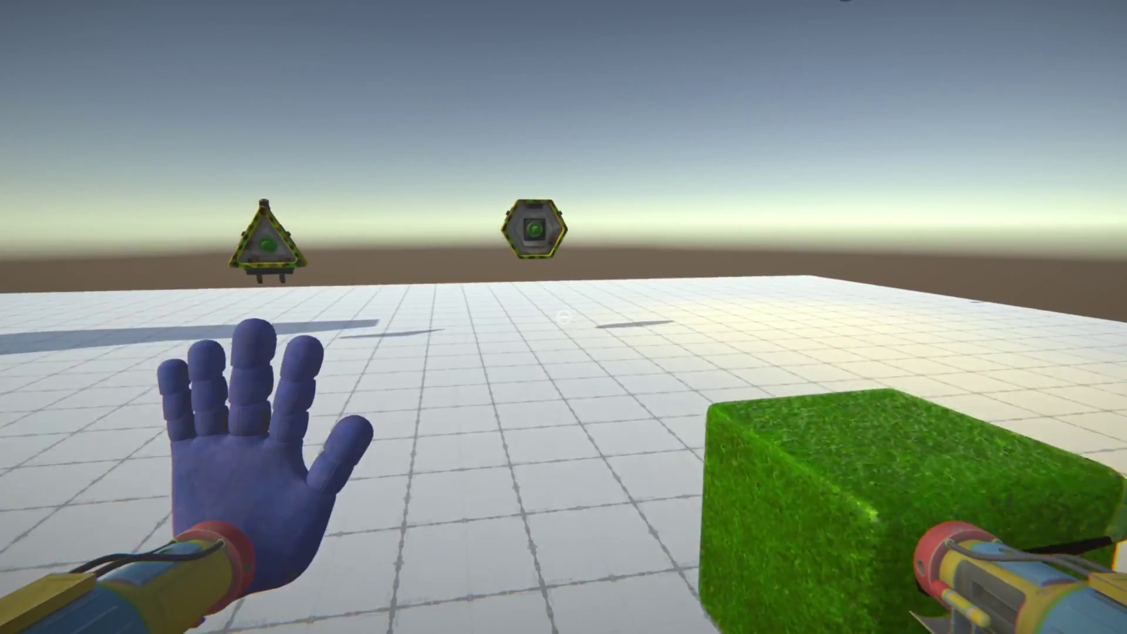
key("w")
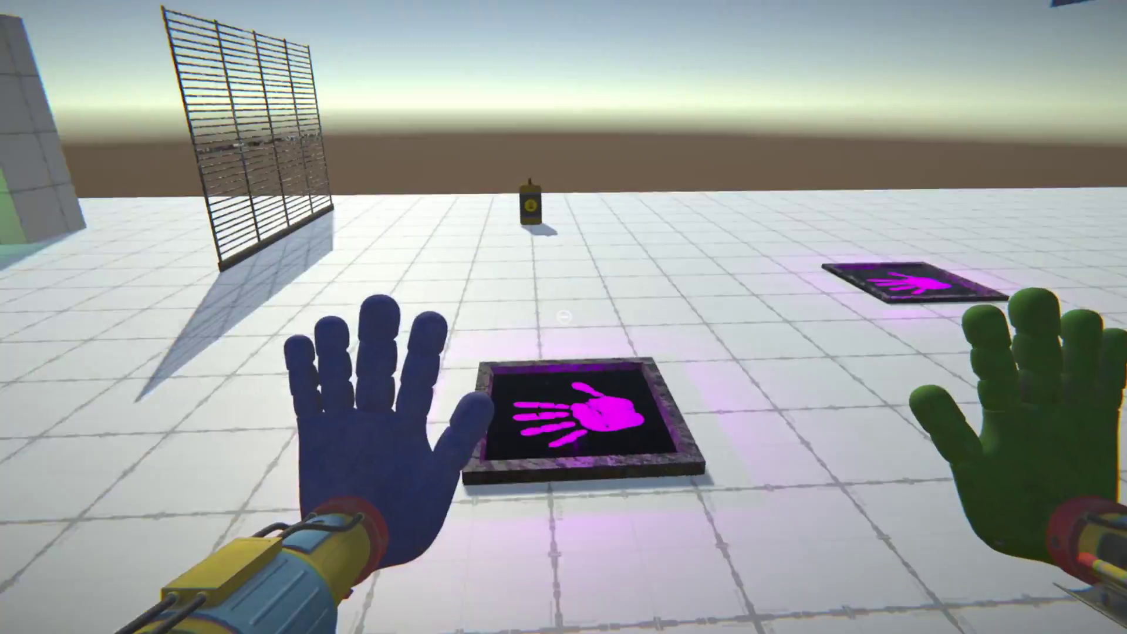
key("2")
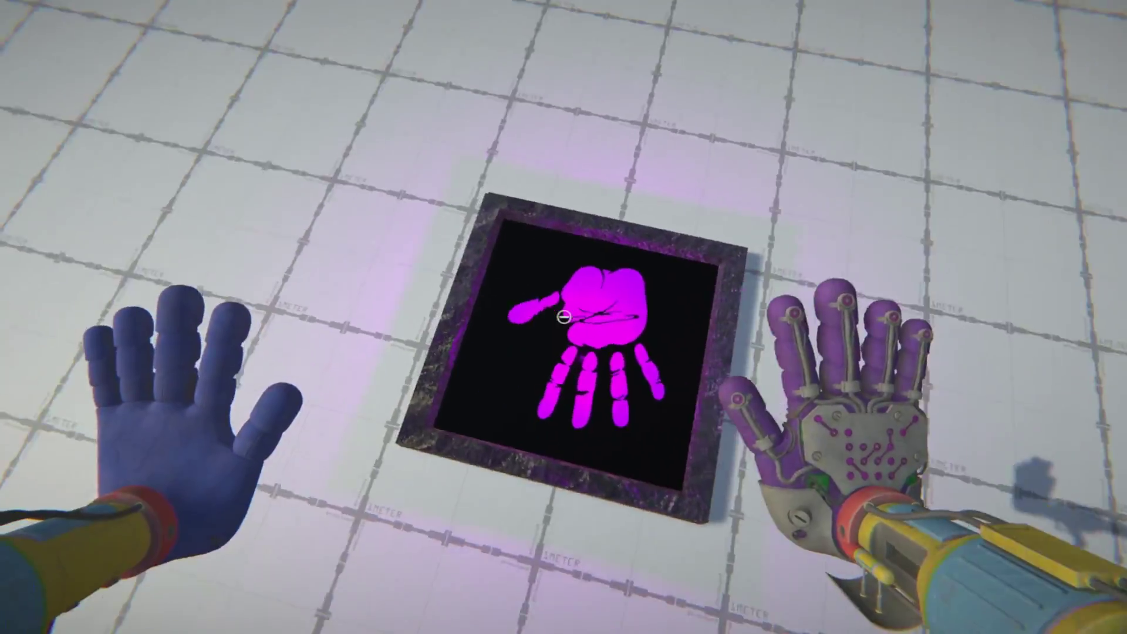
right_click(563, 317)
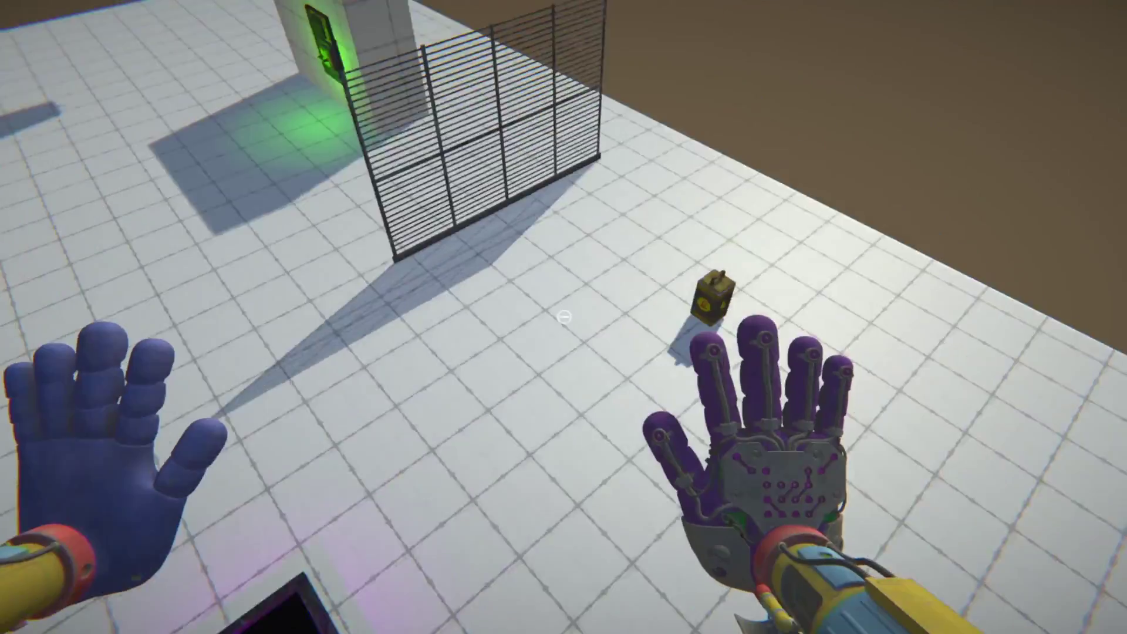
key("w")
key("1")
key("s")
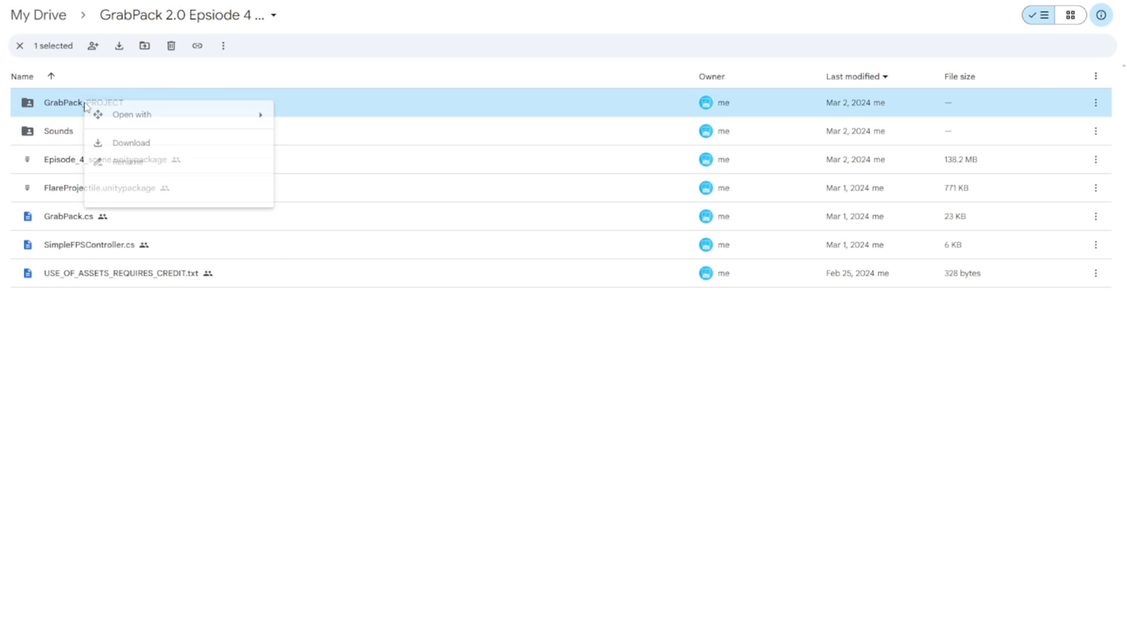
Download the GrabPack project folder from Google Drive, then switch to Unity Hub and start opening an existing project.
left_click(134, 144)
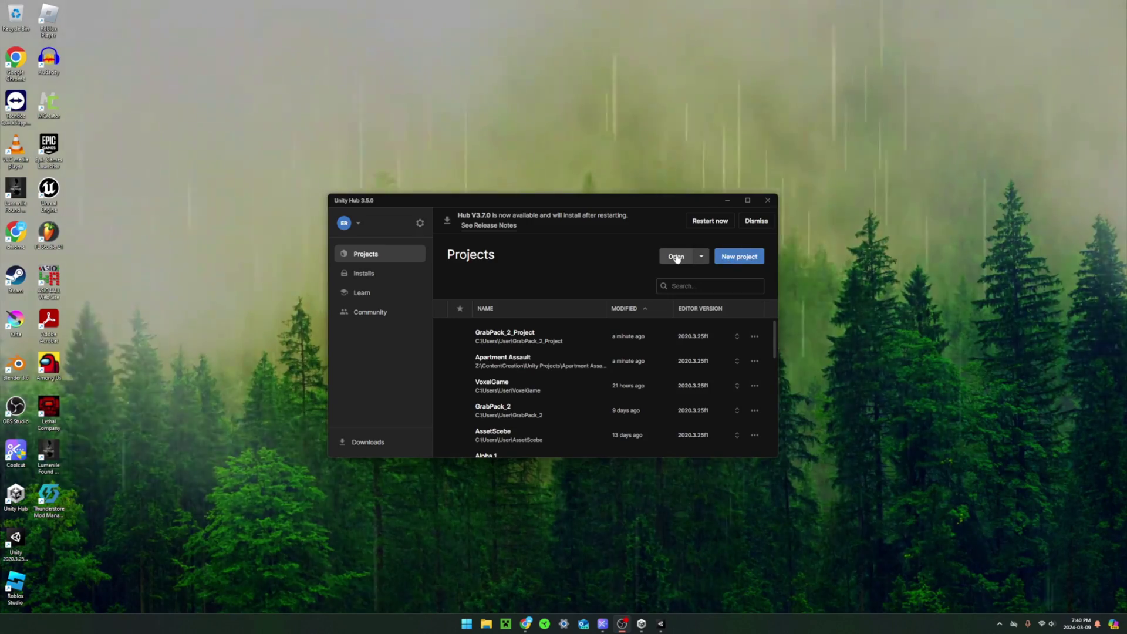
left_click(676, 256)
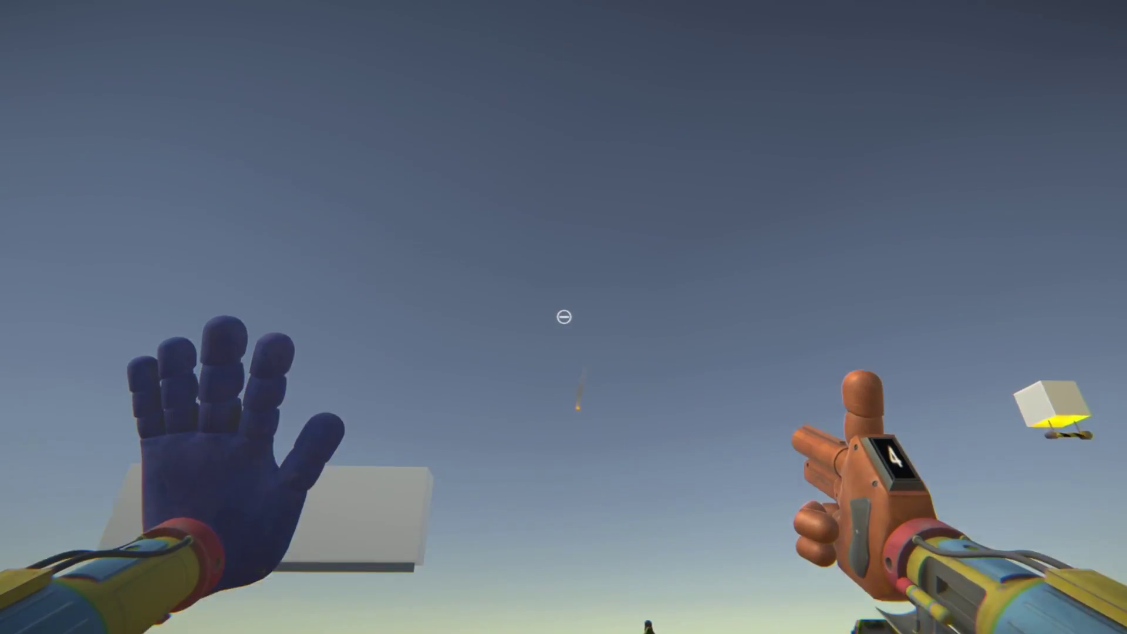
right_click(563, 317)
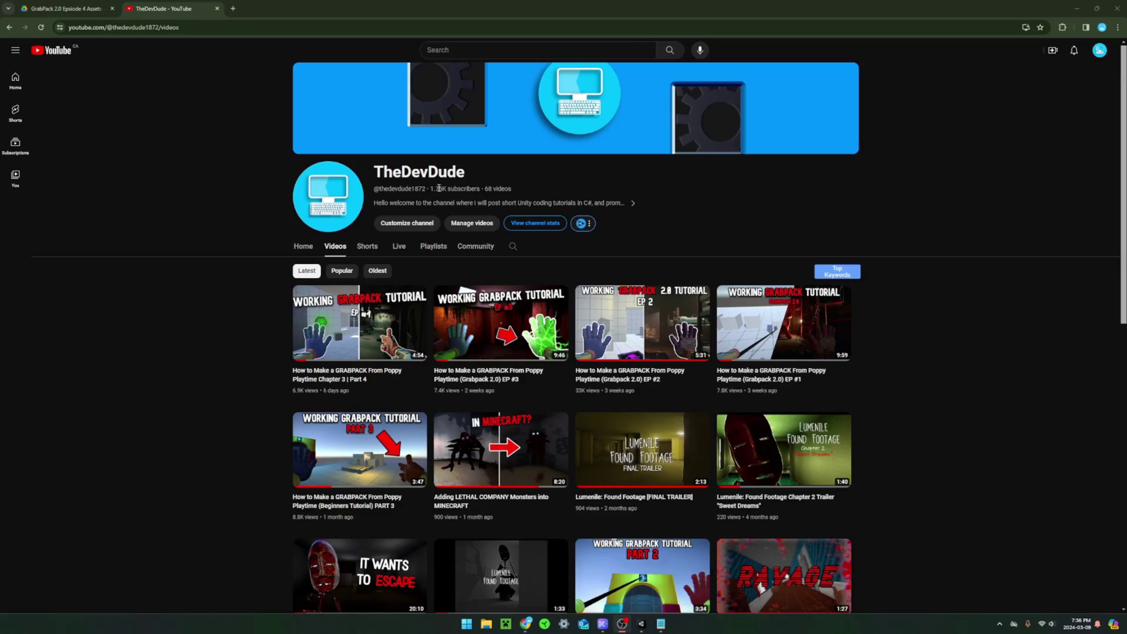
left_click_drag(431, 189, 469, 189)
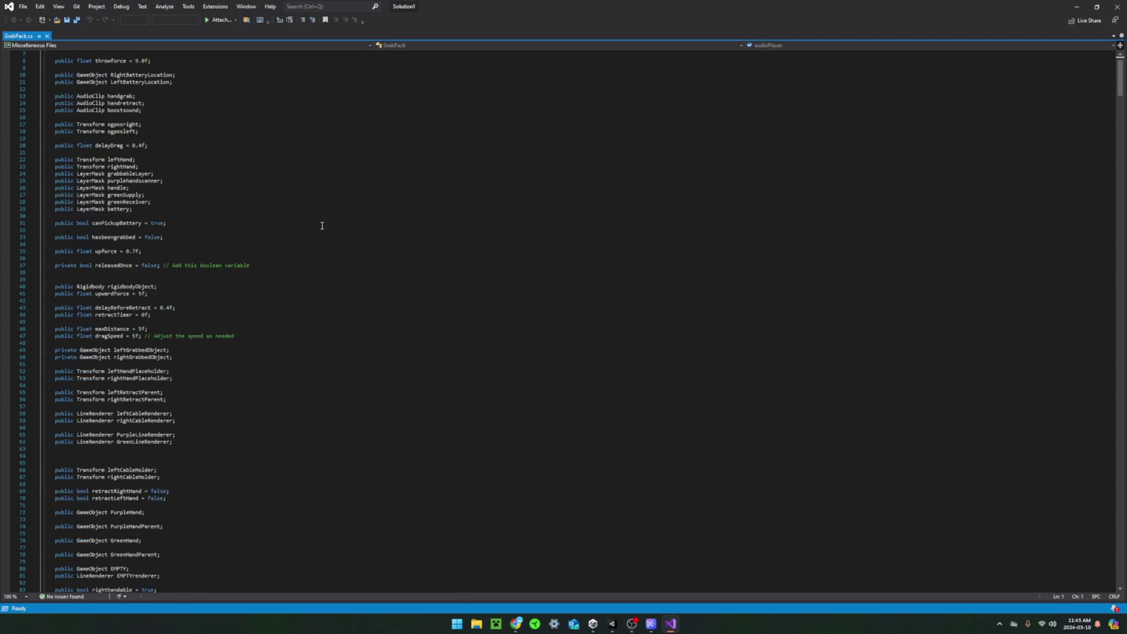
Read through the GrabPack.cs script in Visual Studio, from the variable declarations onward.
scroll(389, 254, "down", 11)
scroll(565, 325, "down", 7)
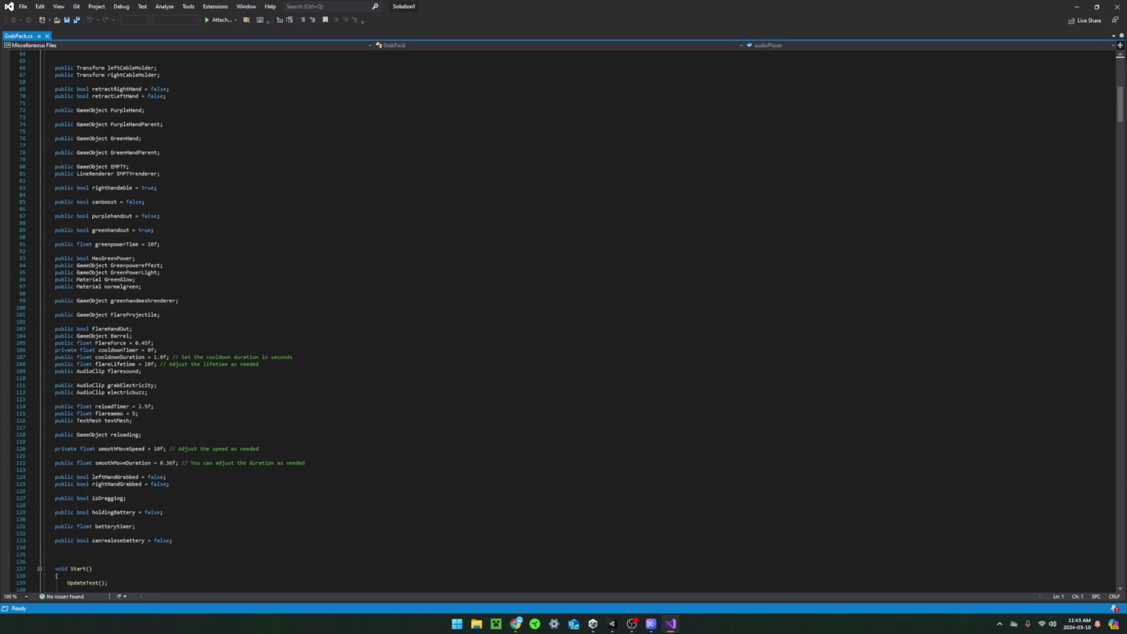
left_click_drag(1121, 111, 1079, 283)
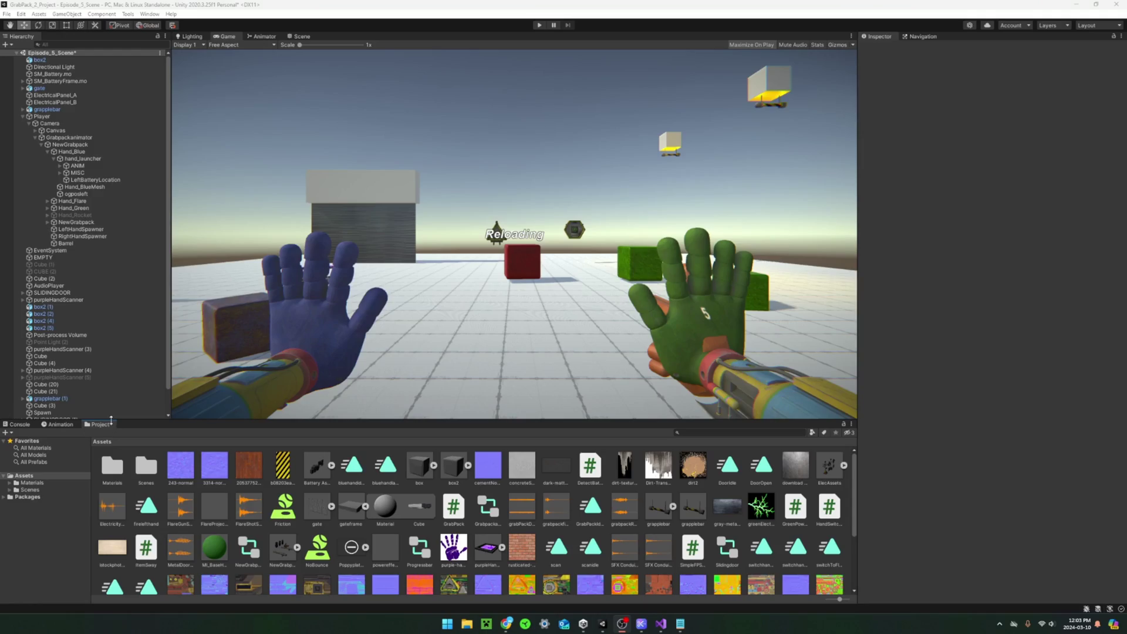
On NewGrabpack's Grab Pack script, set Throwforce to 9, Delay Drag to .5 and Smooth Move Duration to 0.36.
left_click(69, 145)
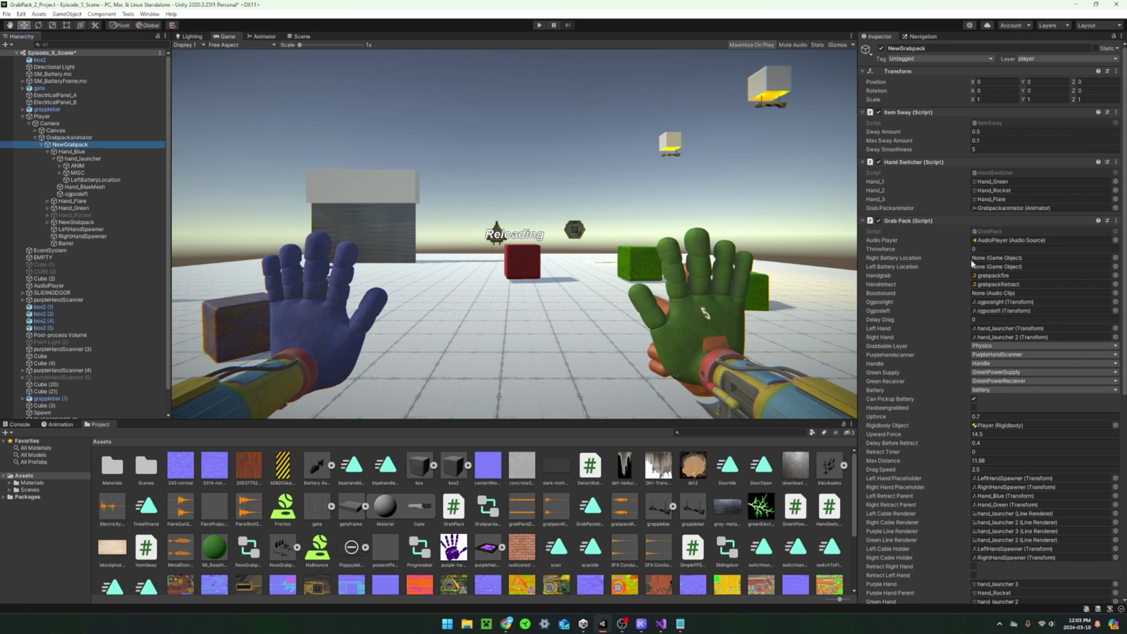
type("9")
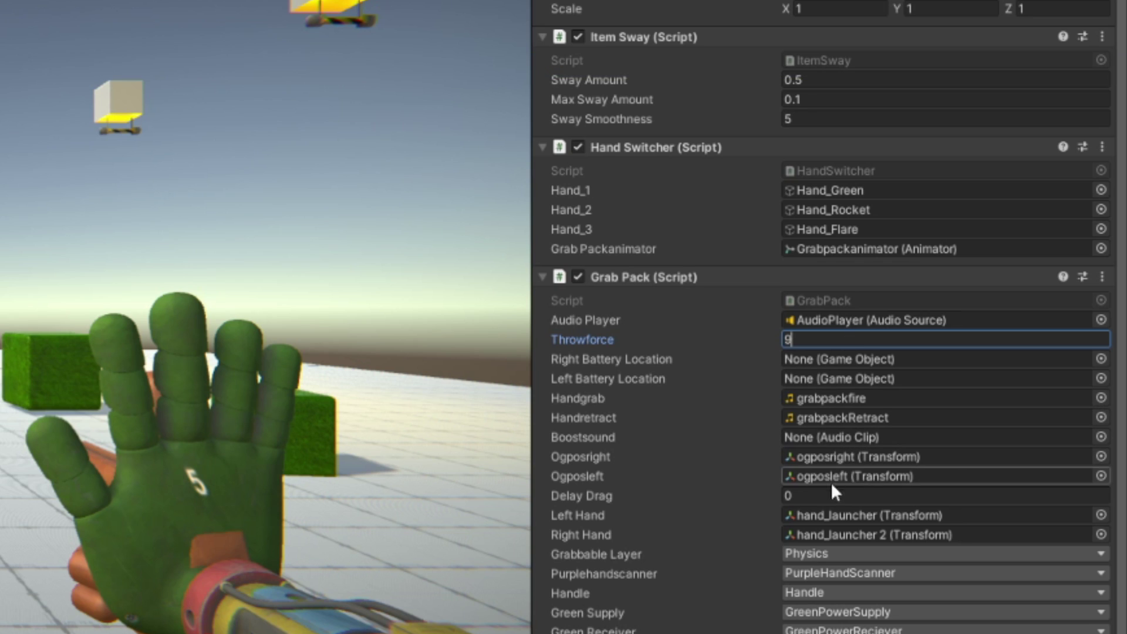
left_click(989, 319)
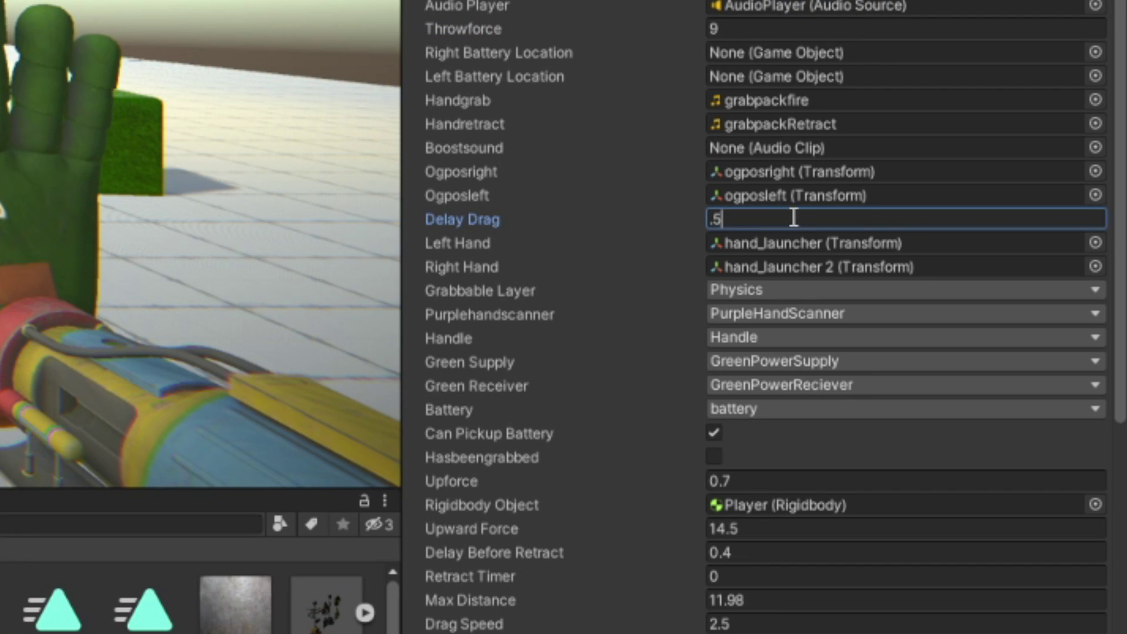
left_click(768, 421)
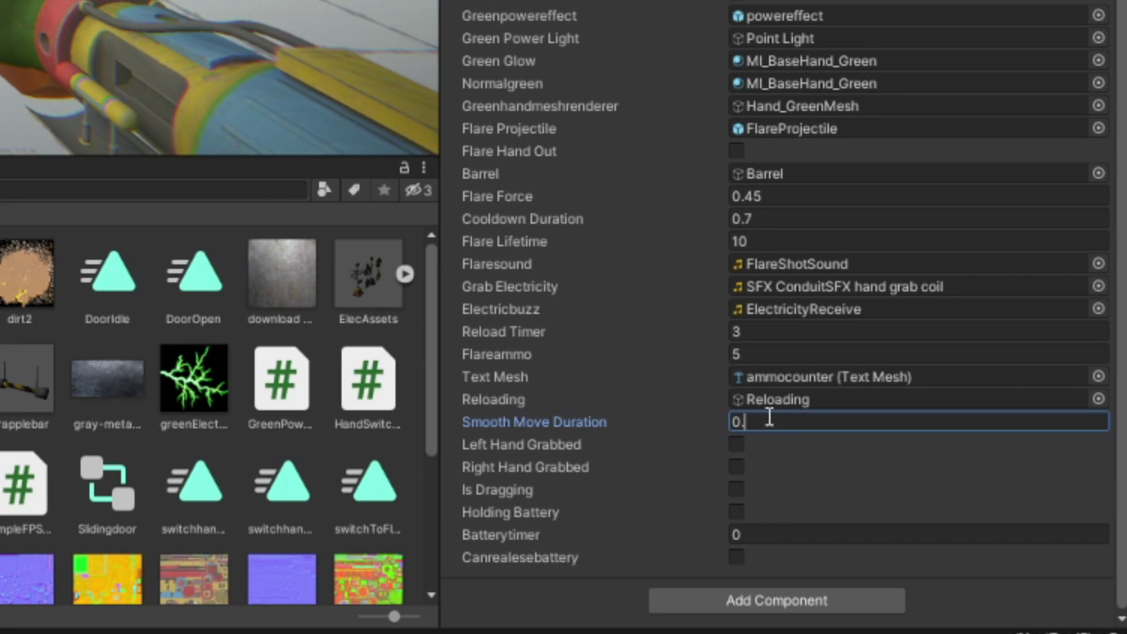
type("0.36")
Request the download of the Battery Assets | Poppy Playtime Chapter 3 model from its Sketchfab page.
scroll(783, 30, "up", 3)
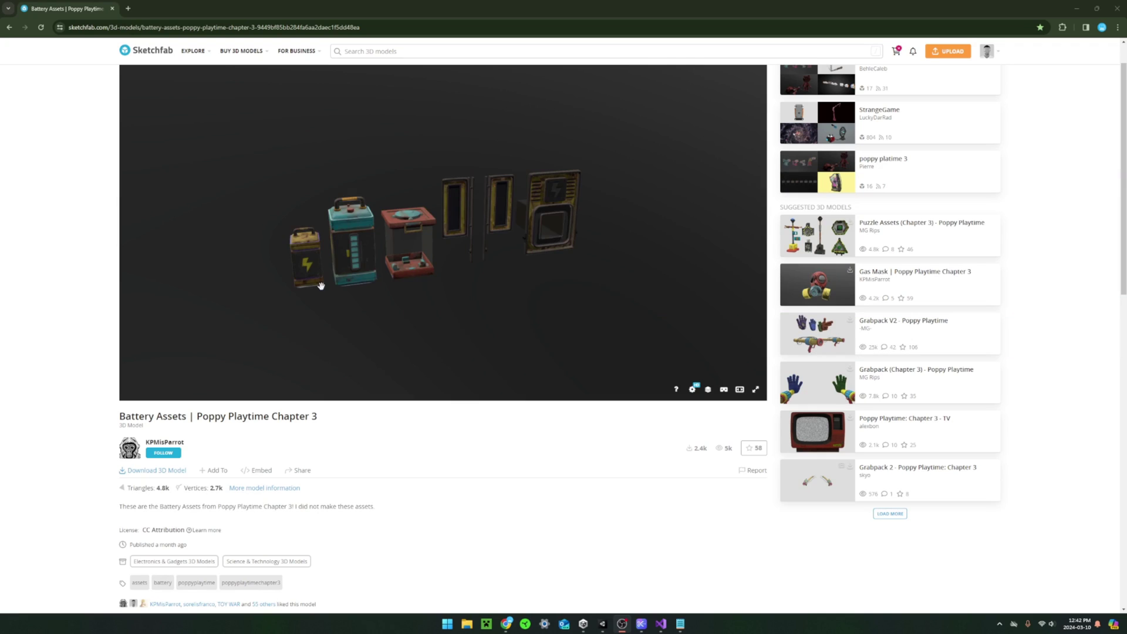
scroll(989, 261, "up", 1)
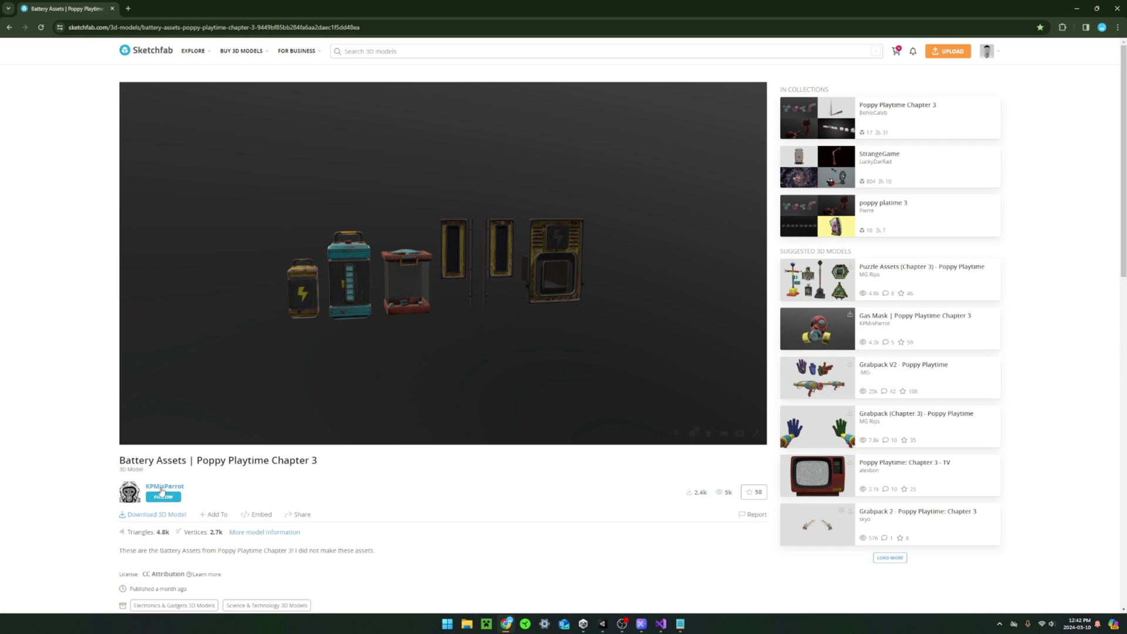
left_click(175, 514)
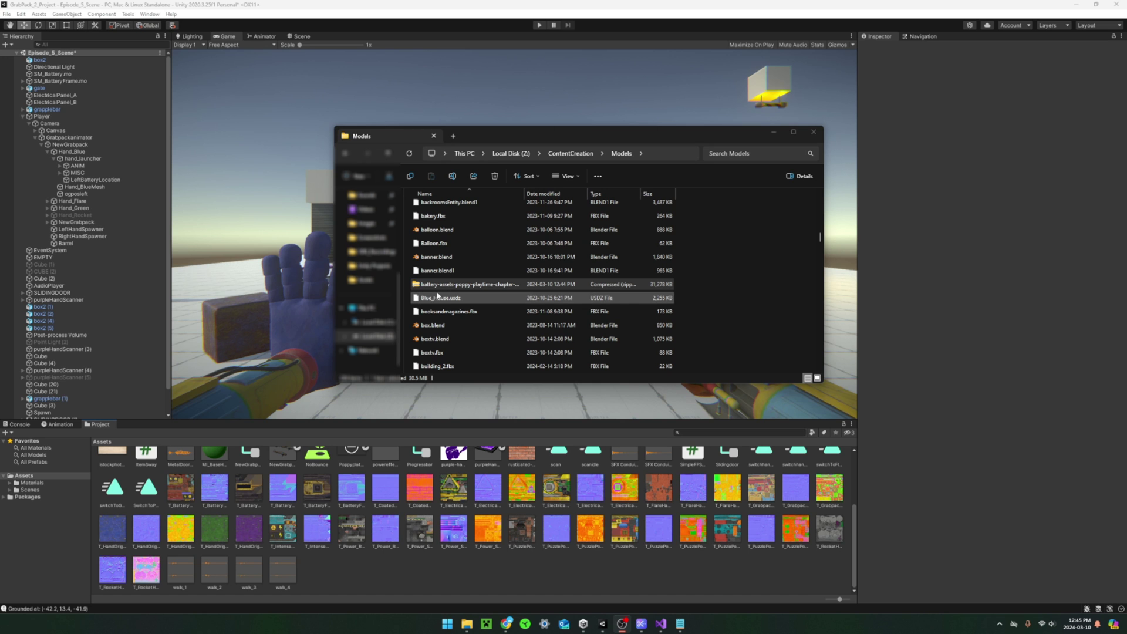
Extract the battery-assets-poppy-playtime-chapter-3 zip archive into the suggested folder inside Models.
left_click(458, 284)
right_click(457, 285)
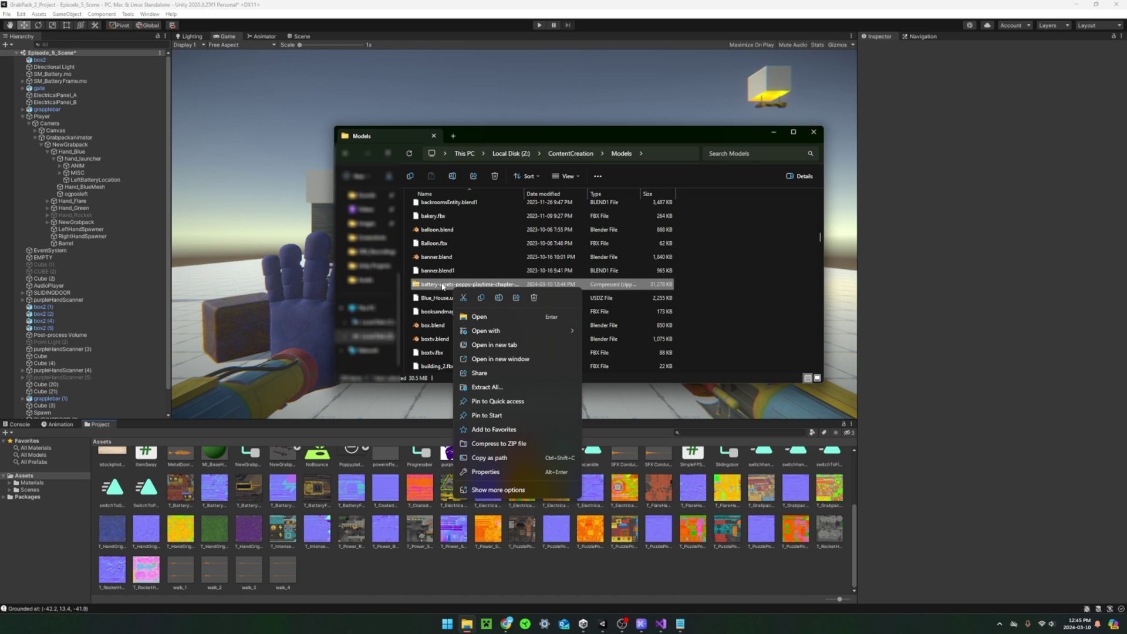
left_click(484, 387)
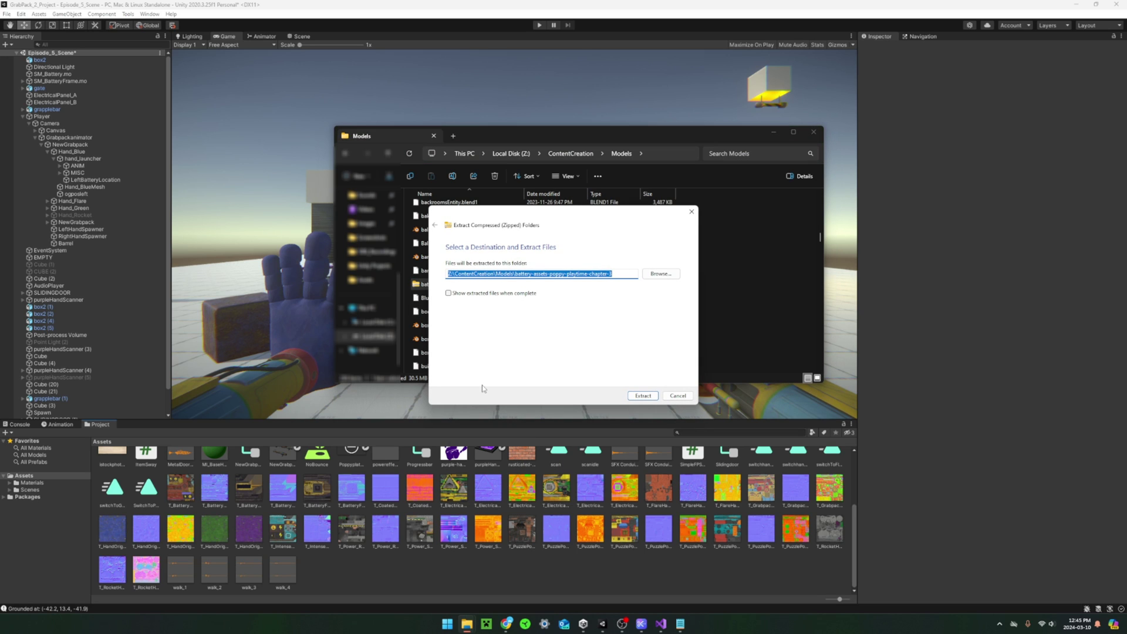
left_click(642, 396)
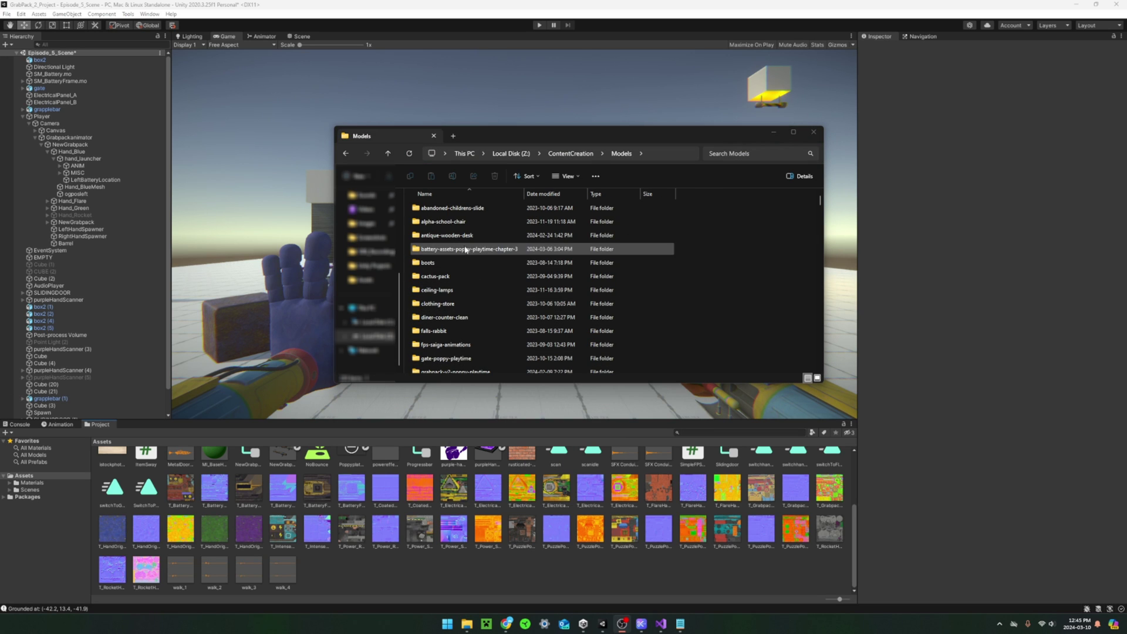
Import the Battery Assets FBX file from the extracted folder's source subfolder into the Unity project's Assets.
left_click(414, 250)
double_click(447, 253)
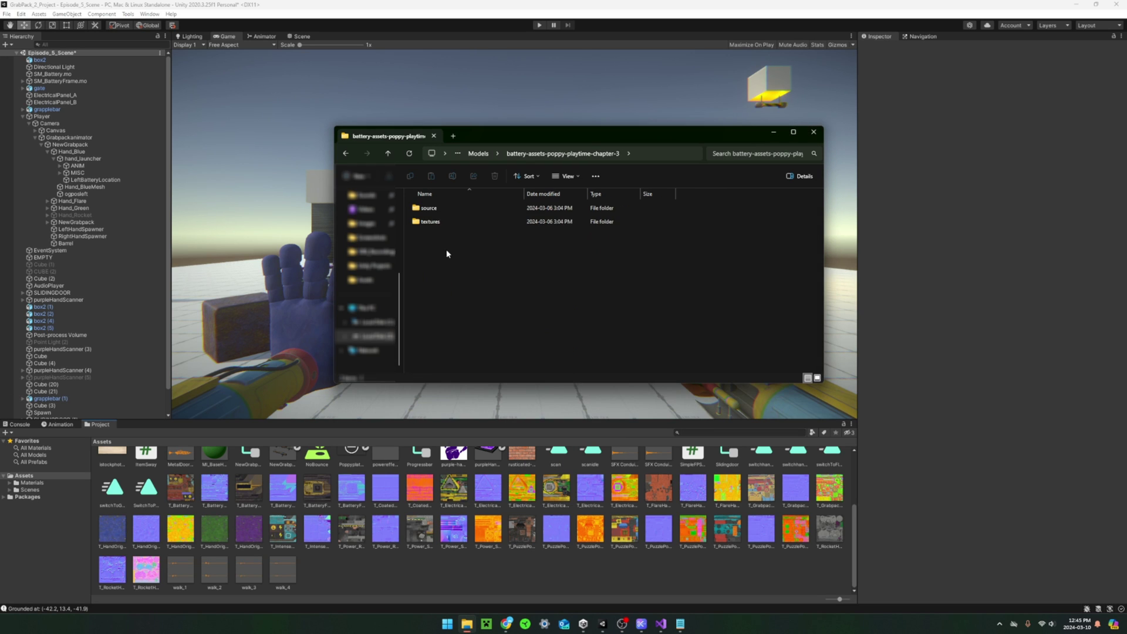
double_click(441, 209)
left_click_drag(440, 210, 364, 573)
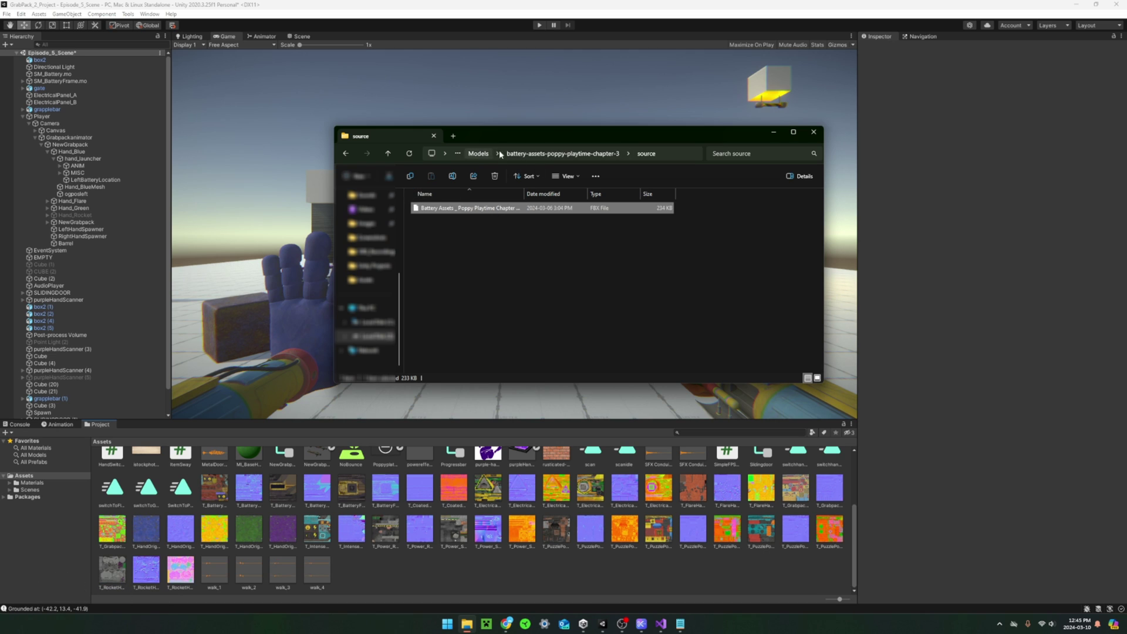
Import all battery texture PNGs, T_Battery_DIF through T_IntenseBattery_NRM, from the textures subfolder into the project's Assets.
left_click(478, 153)
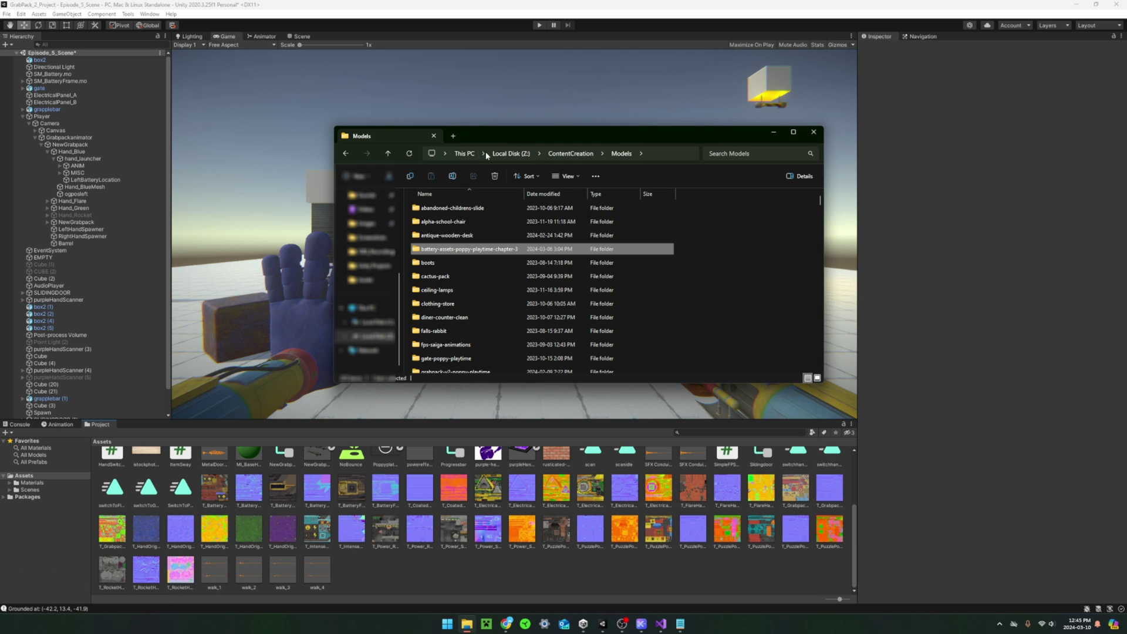
double_click(440, 248)
double_click(447, 223)
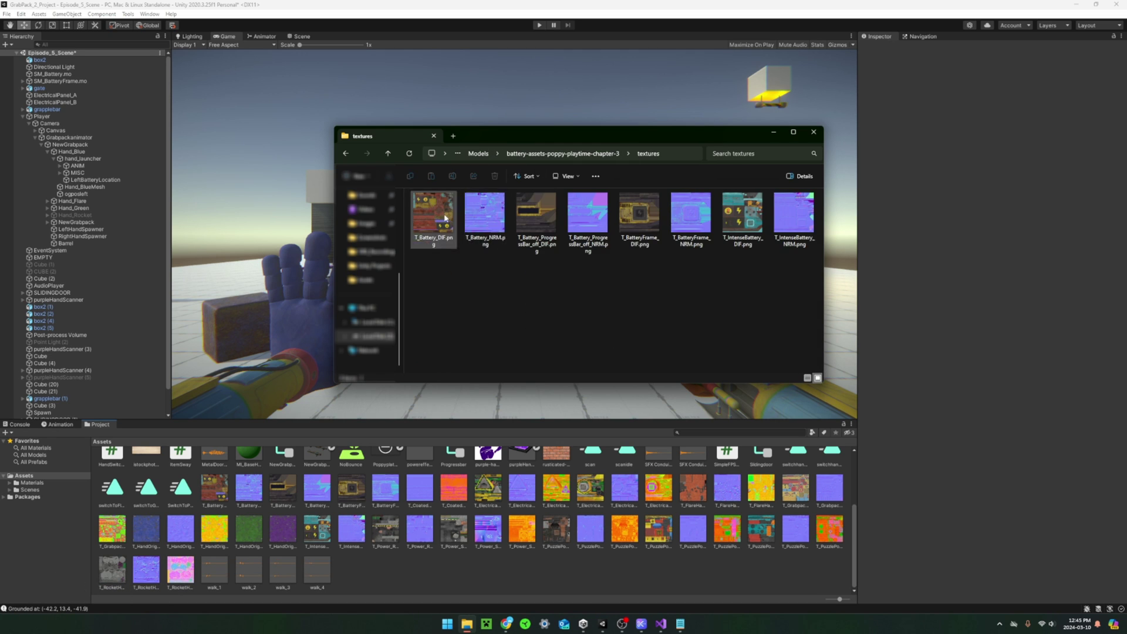
left_click(444, 218)
left_click(786, 215, "shift")
left_click_drag(759, 213, 525, 558)
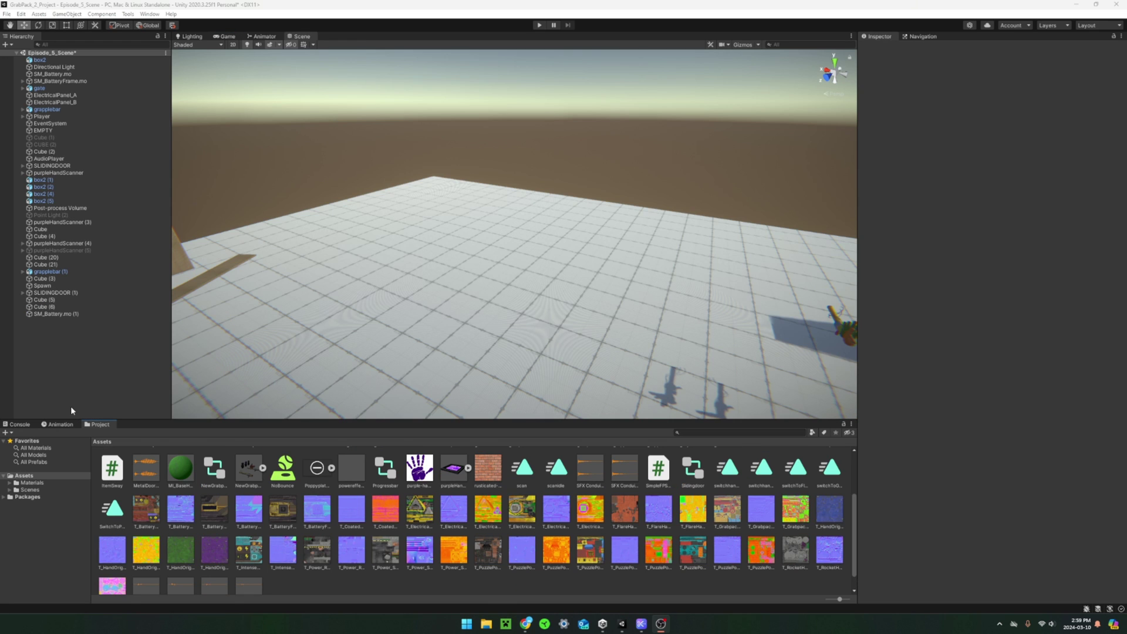
Place the Battery Assets model on the open floor of the scene and set its scale to 1.3 on X, Y and Z.
scroll(469, 520, "up", 3)
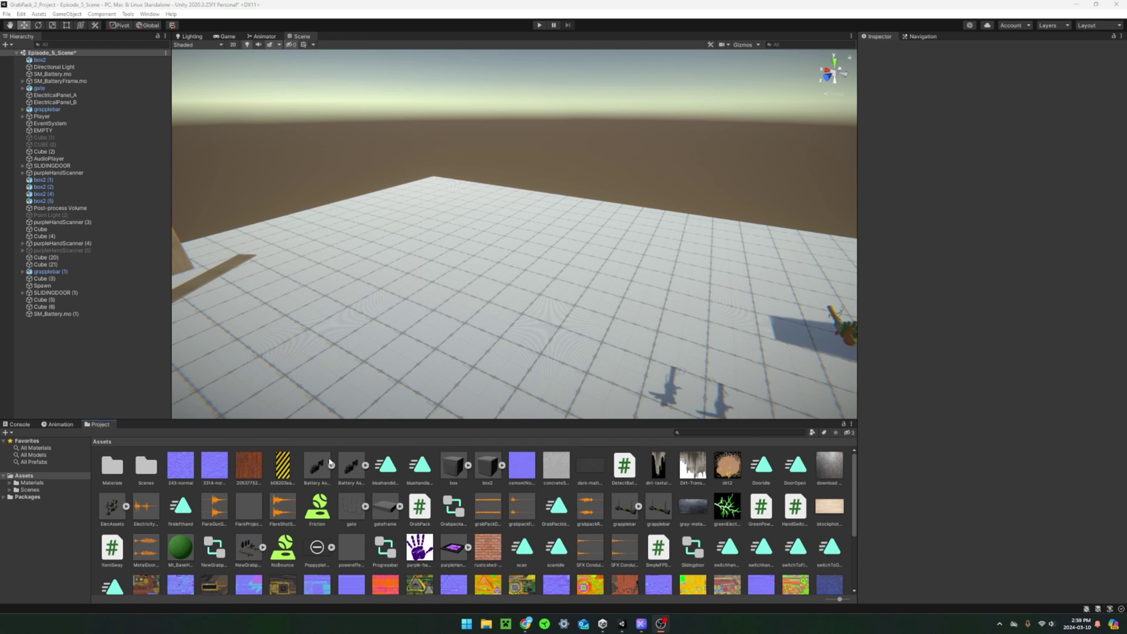
left_click_drag(329, 463, 520, 261)
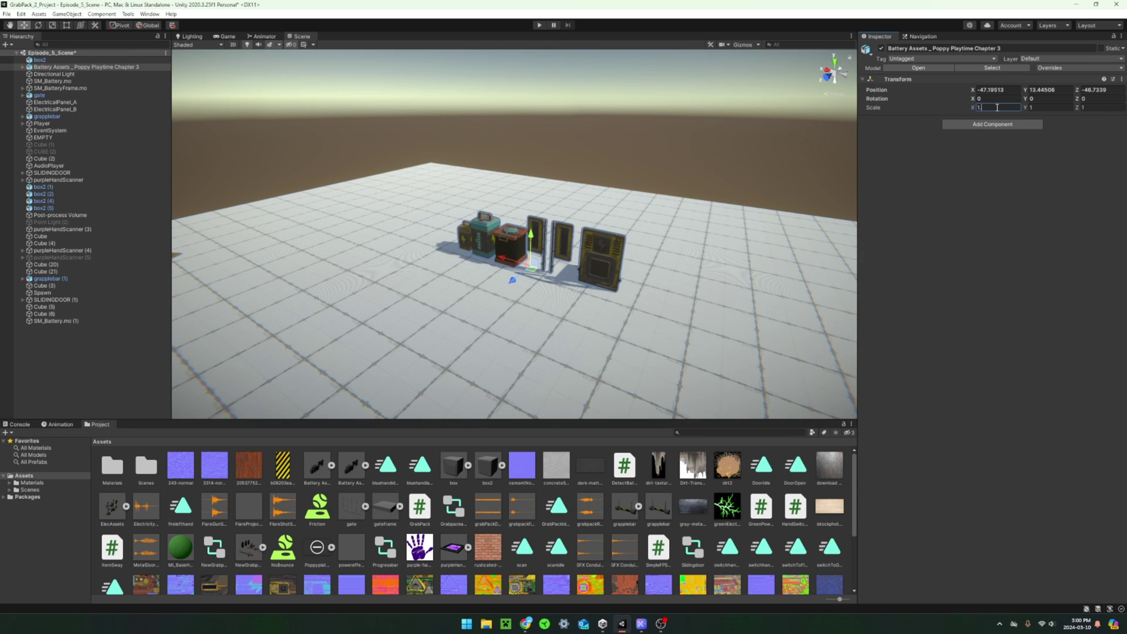
type(".3")
key("Return")
left_click(1031, 108)
type("1.3")
left_click(1079, 109)
type("1.3")
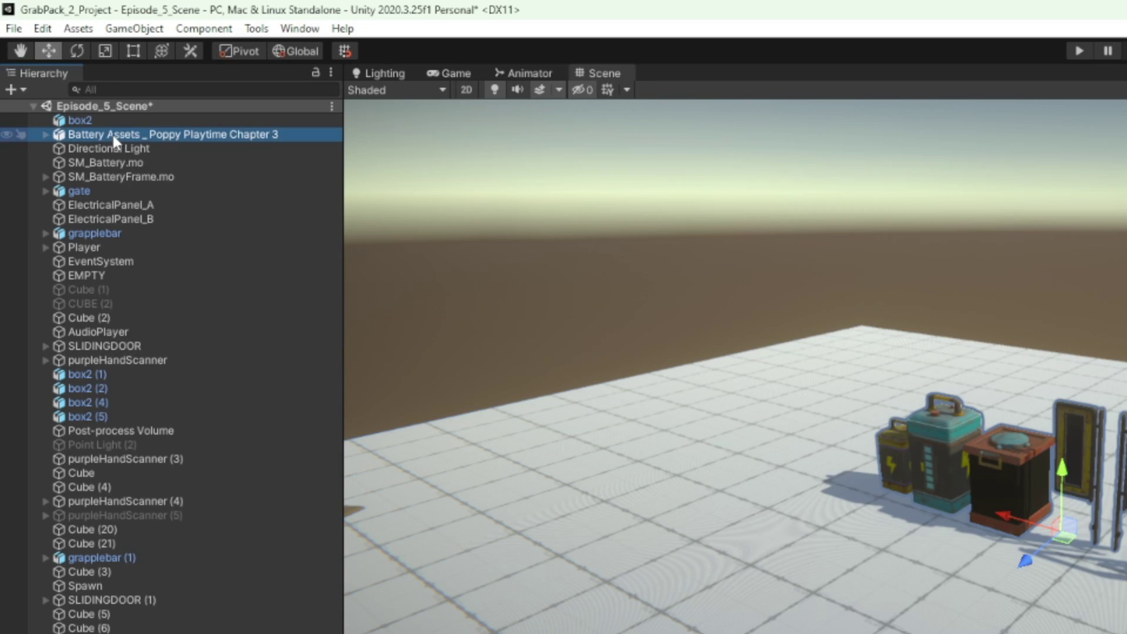
Unpack the Battery Assets _ Poppy Playtime Chapter 3 prefab completely.
right_click(55, 67)
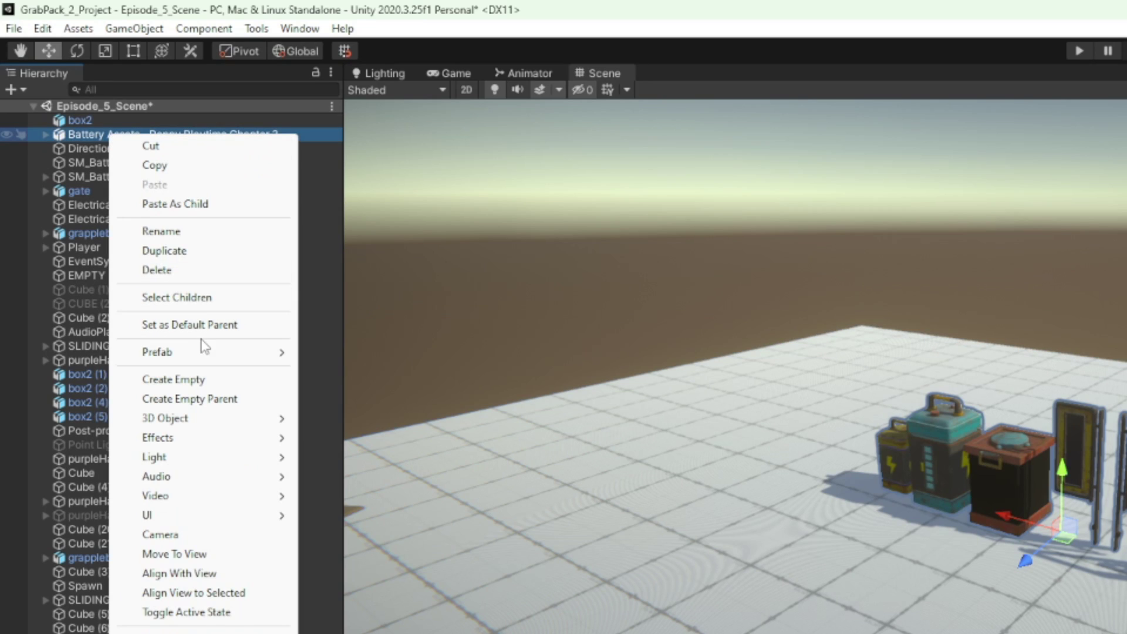
mouse_move(212, 354)
left_click(377, 429)
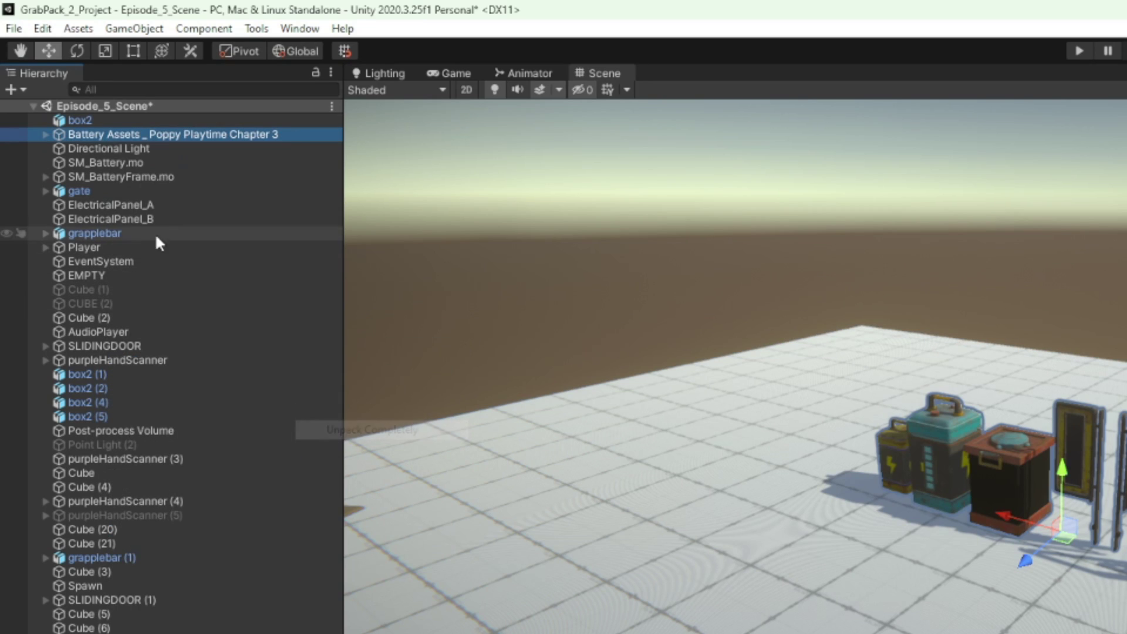
Delete the SM_Battery_Intense.mo, SM_Merged_BatteryBox.mo, SM_ProgressBar_Left.mo and SM_ProgressBar_Right.mo objects from the unpacked Battery Assets.
left_click(45, 134)
key("w")
right_click_drag(1056, 364, 1085, 352)
left_click(948, 449)
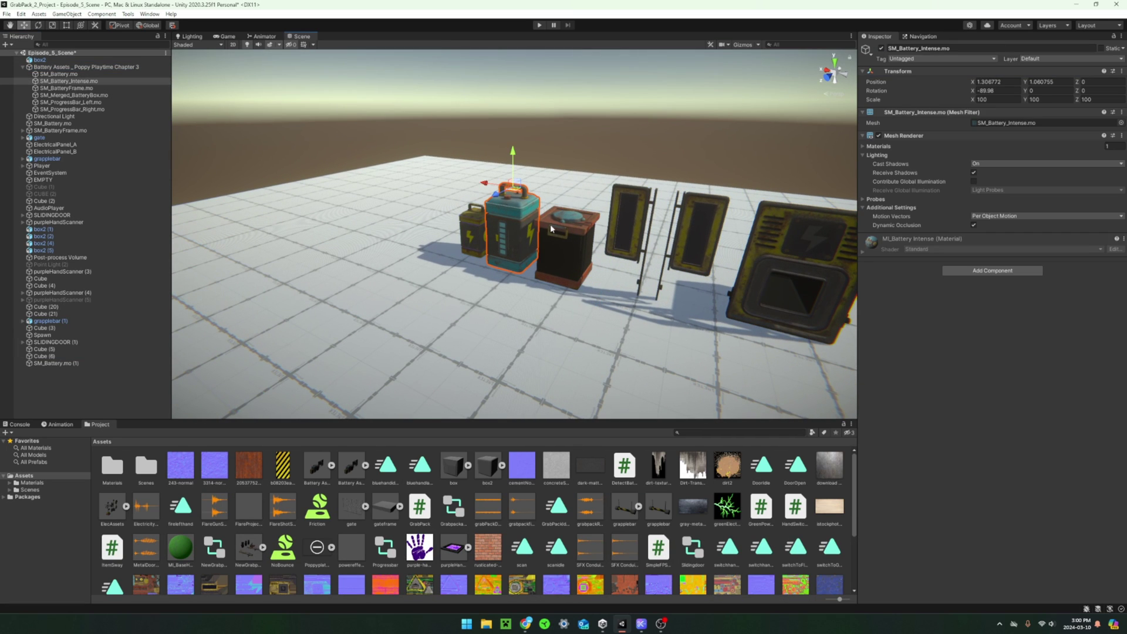
left_click(1007, 469, "shift")
left_click(624, 223, "ctrl")
left_click(689, 228, "ctrl")
right_click(119, 103)
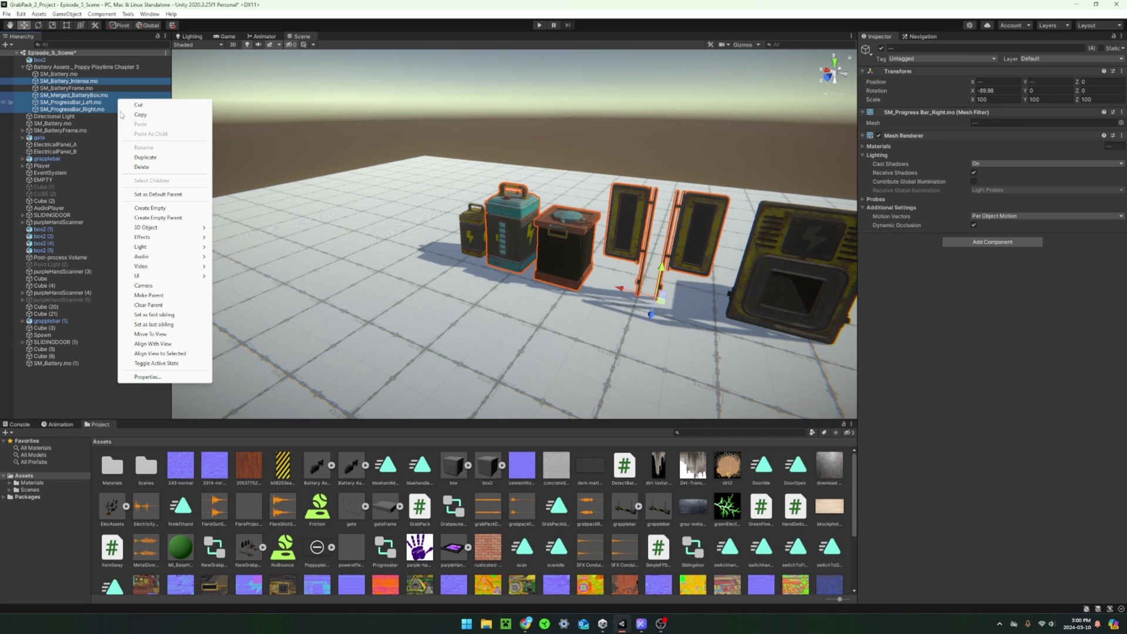
left_click(144, 168)
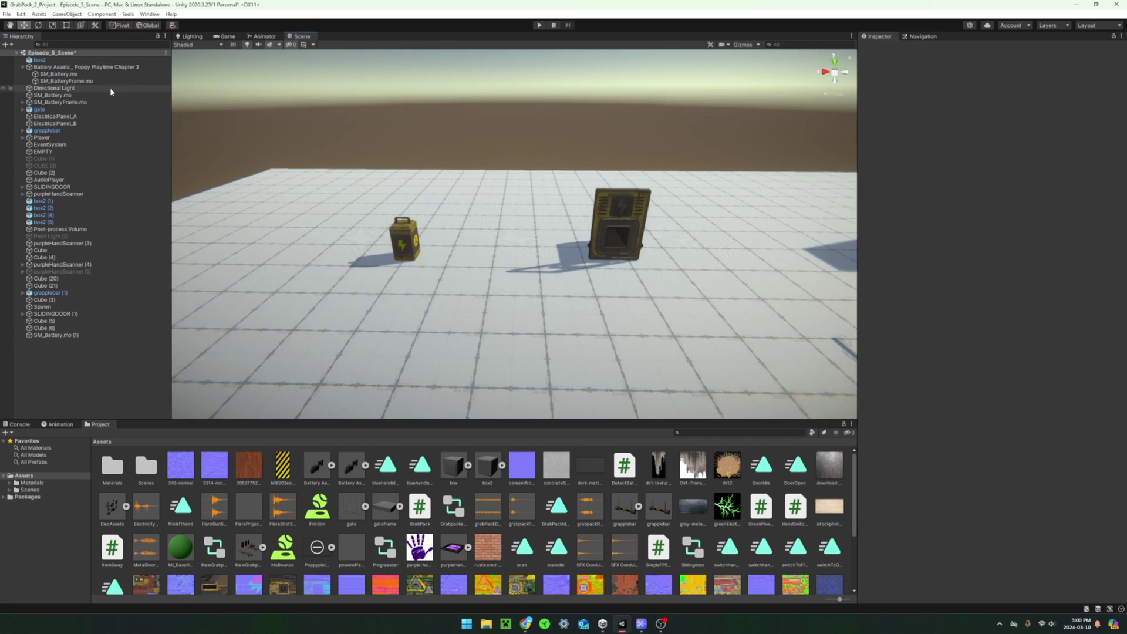
Move SM_Battery.mo and SM_BatteryFrame.mo out of the Battery Assets parent to the scene root and delete the emptied parent.
left_click(83, 73)
left_click(149, 154, "ctrl")
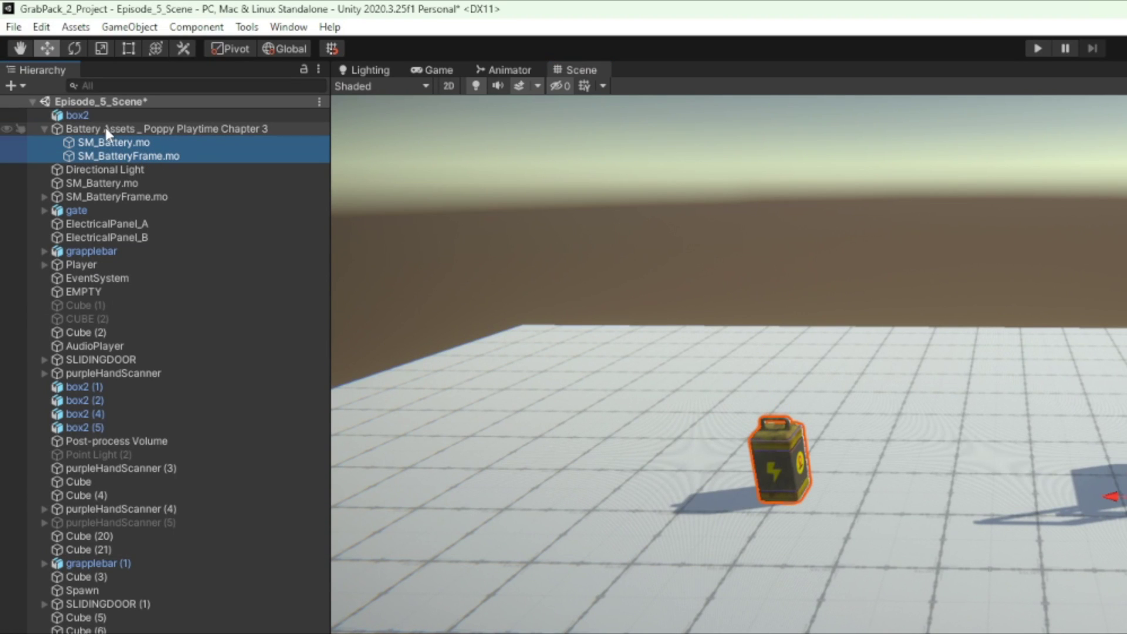
left_click_drag(106, 131, 103, 124)
right_click(104, 155)
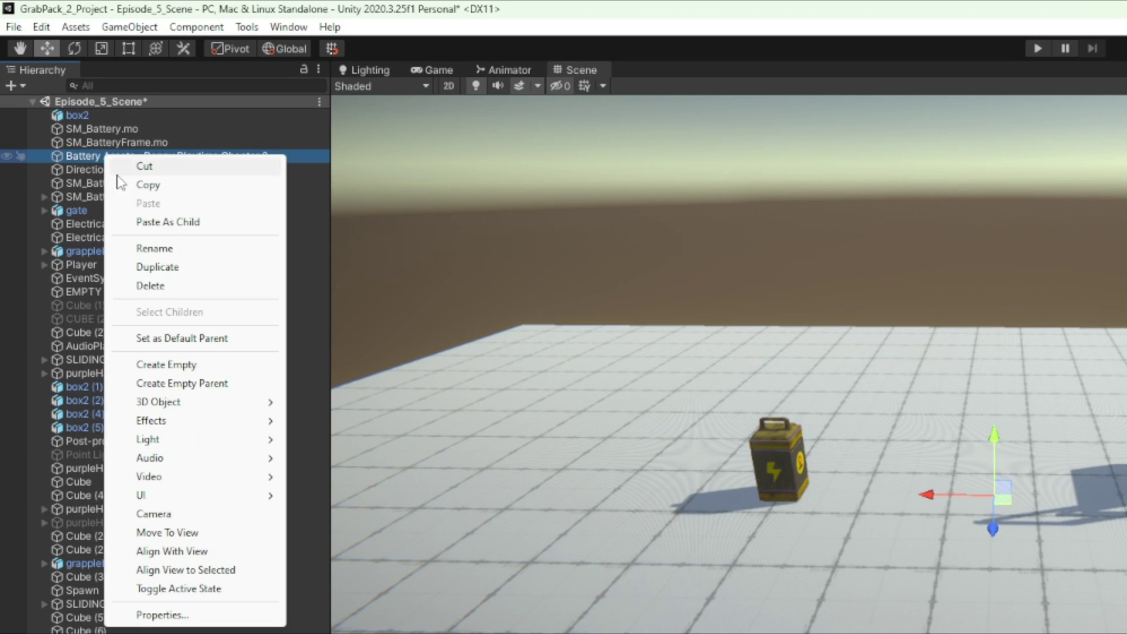
left_click(150, 286)
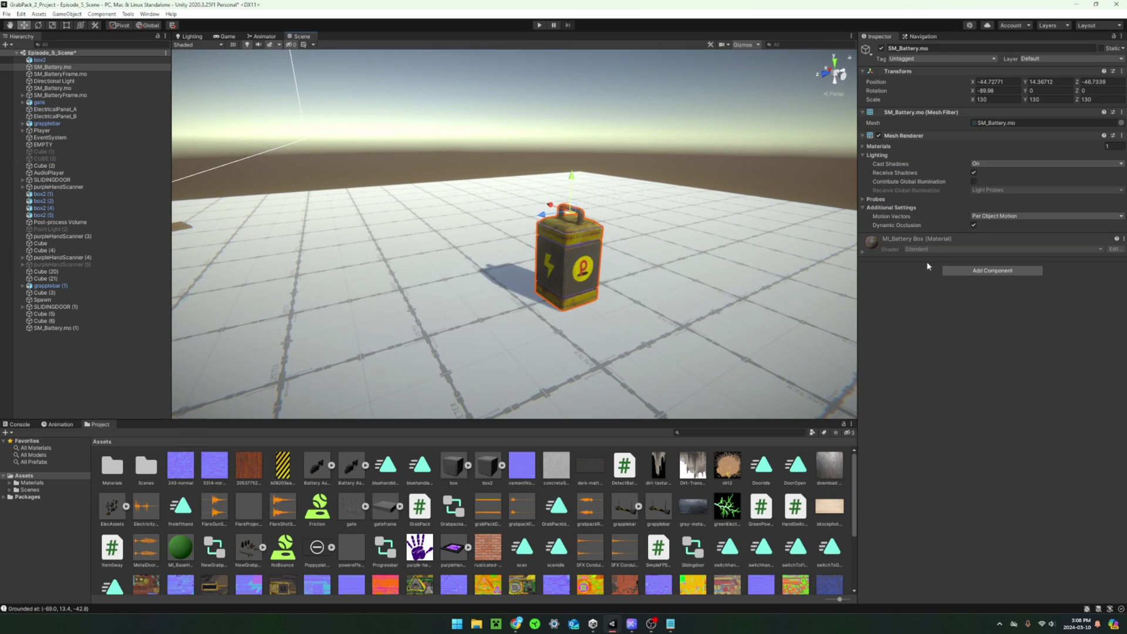
Add a Box Collider to SM_Battery.mo and make it a trigger.
left_click(969, 271)
type("b")
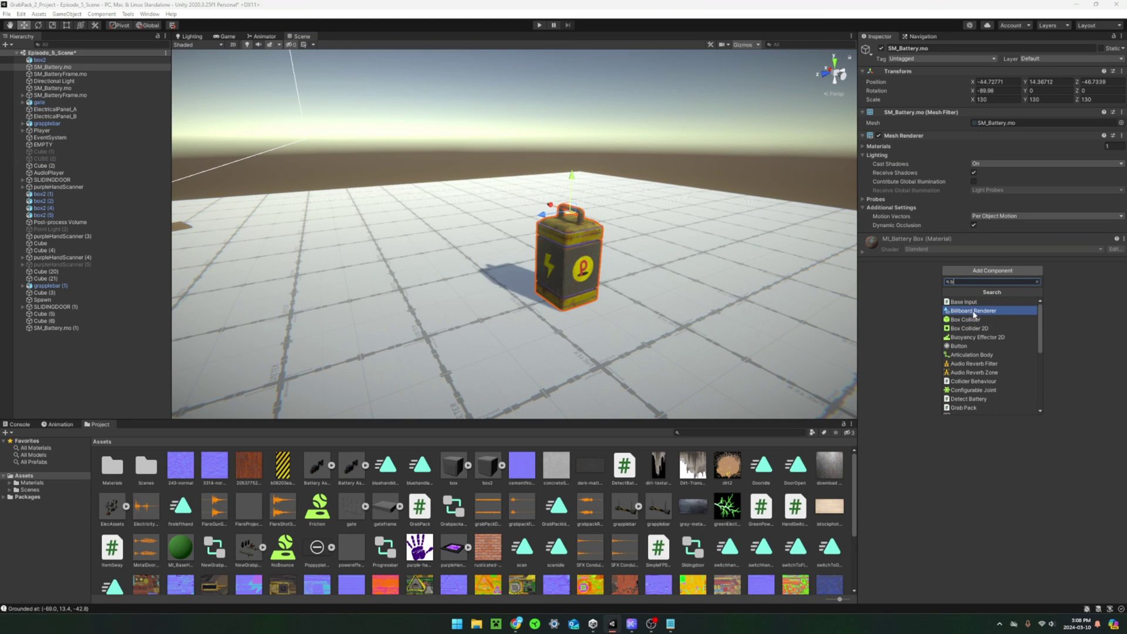
left_click(971, 320)
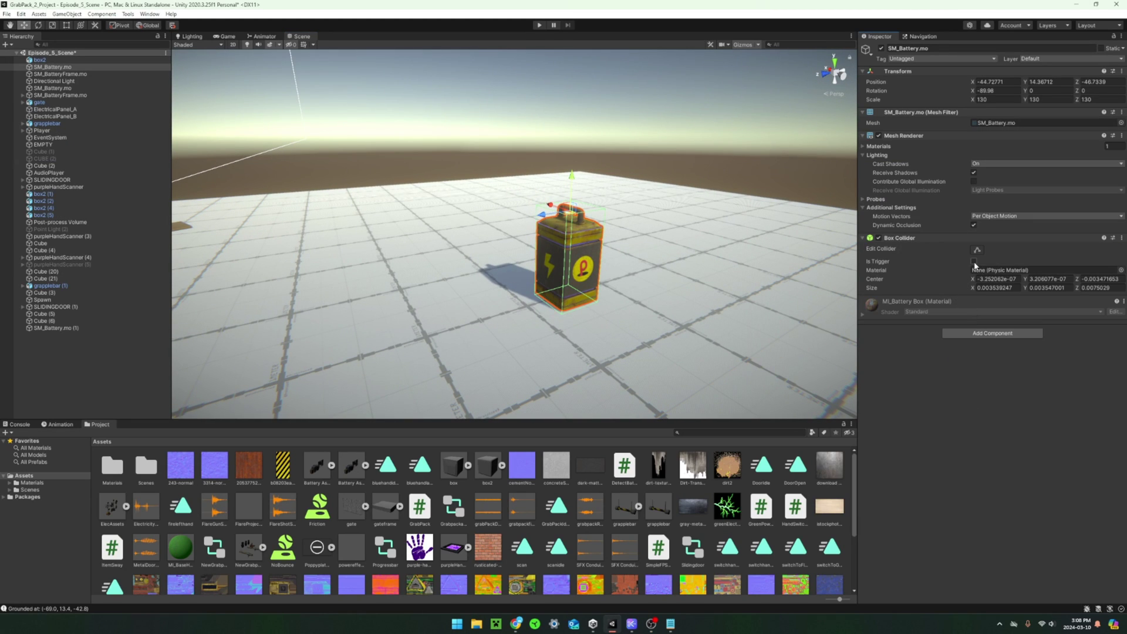
left_click(974, 261)
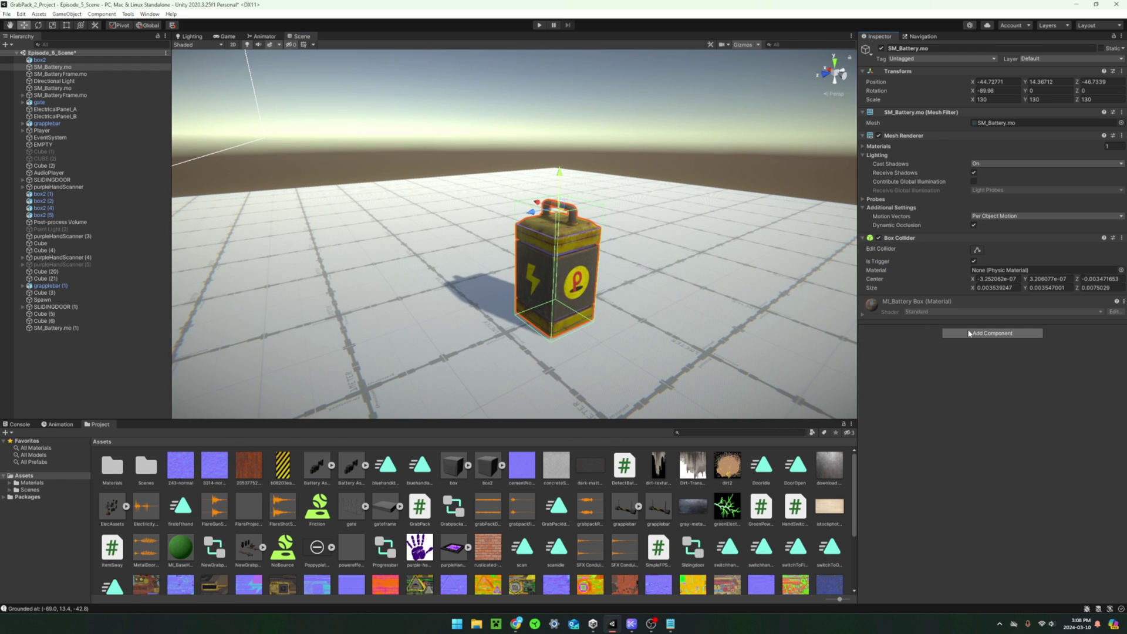
Add a second, non-trigger Box Collider to SM_Battery.mo and set its size to 0.002 on X and Y.
left_click(989, 332)
left_click(966, 382)
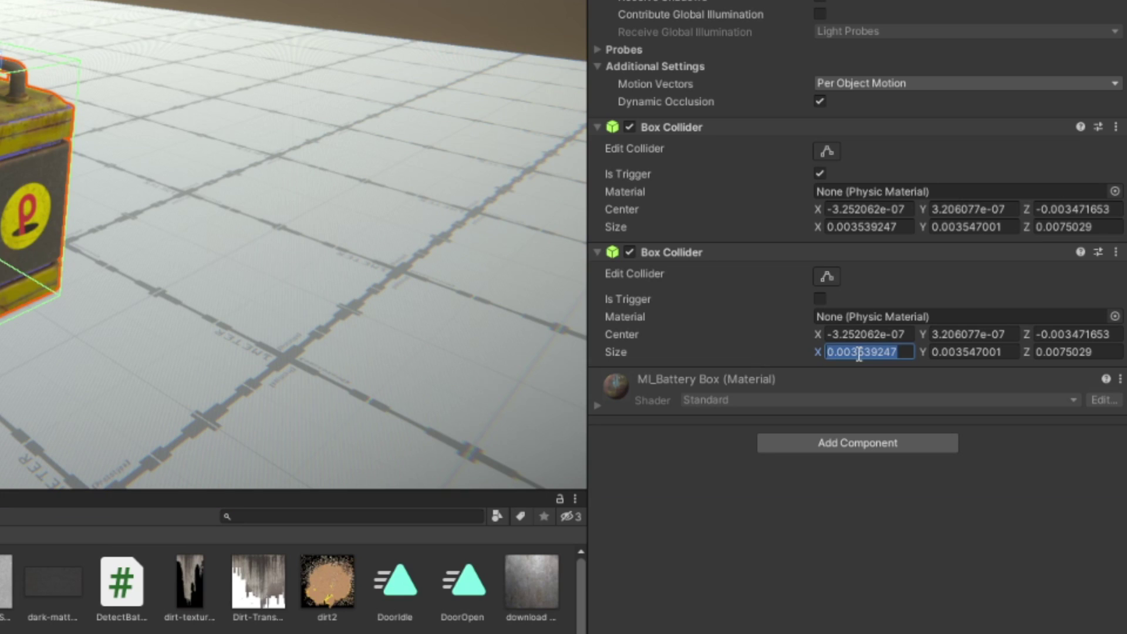
type("0.002")
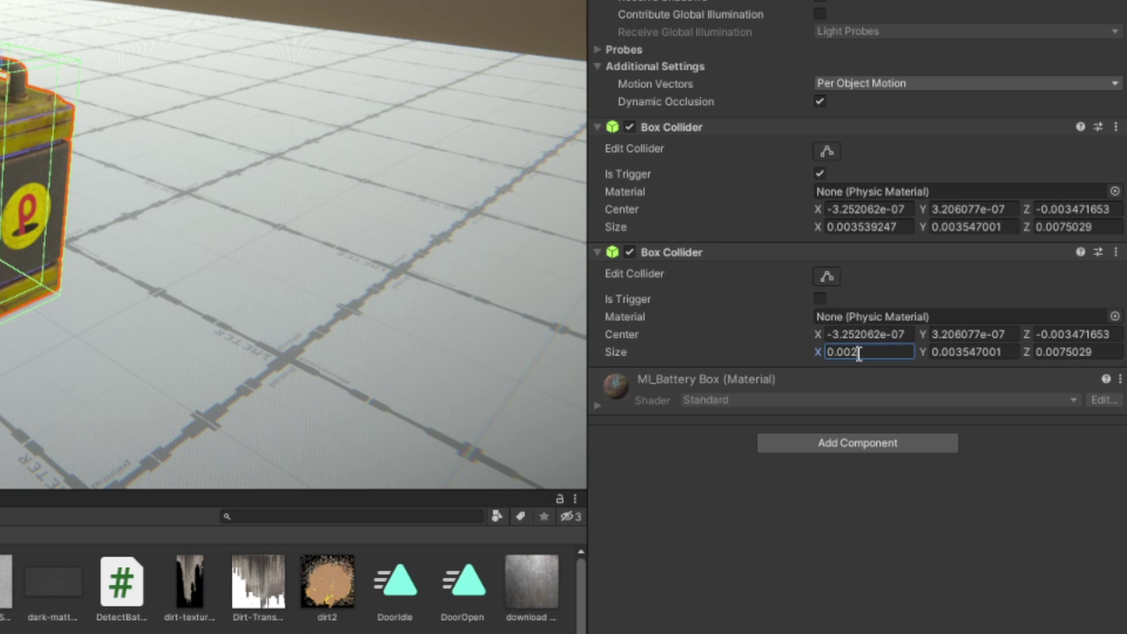
left_click(1012, 357)
type("0.002")
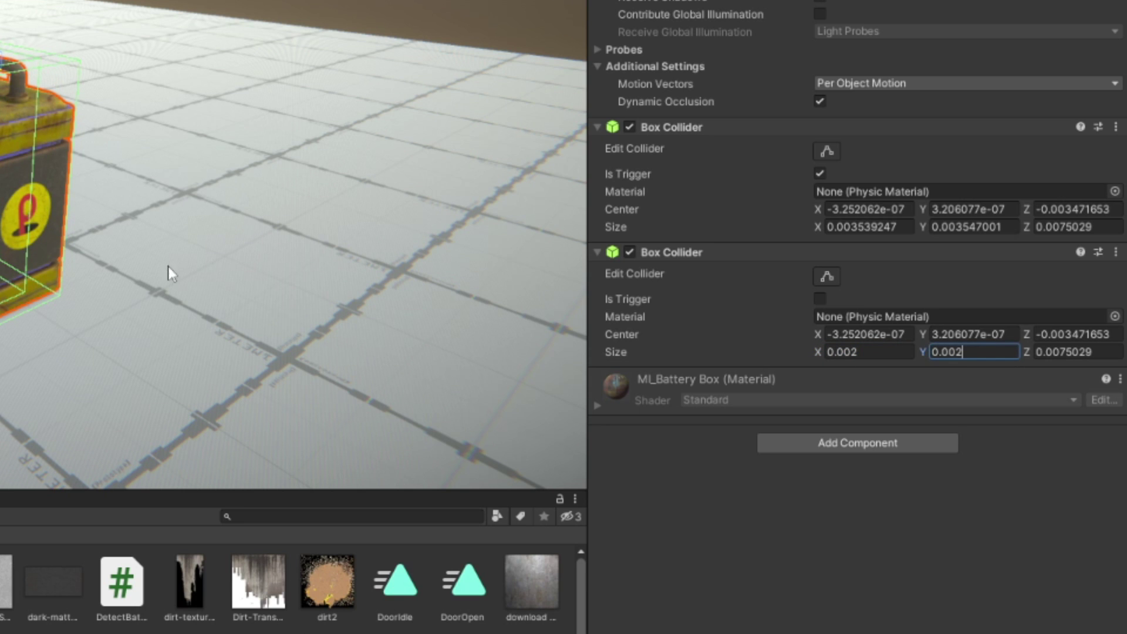
right_click_drag(169, 274, 353, 360)
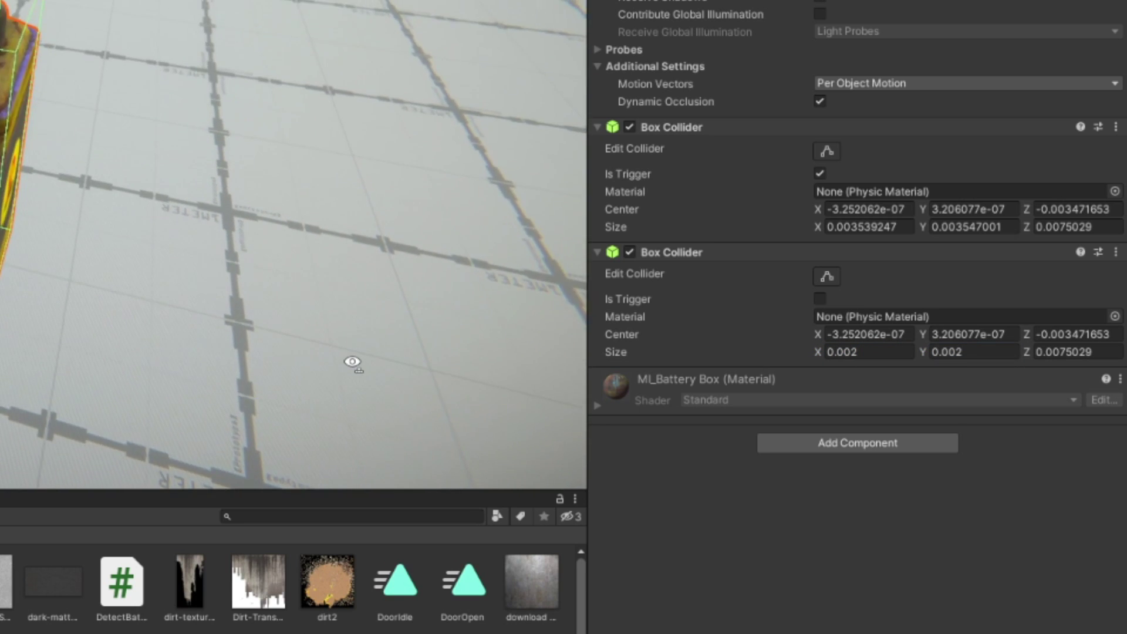
Add a Rigidbody to SM_Battery.mo and make it kinematic.
left_click(985, 396)
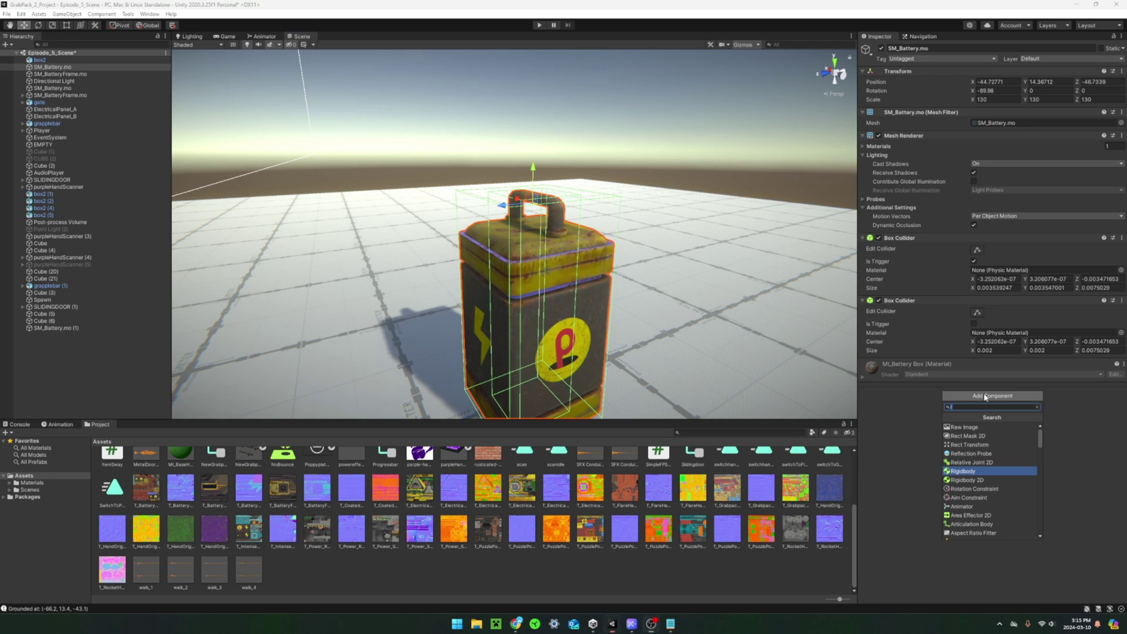
type("ri")
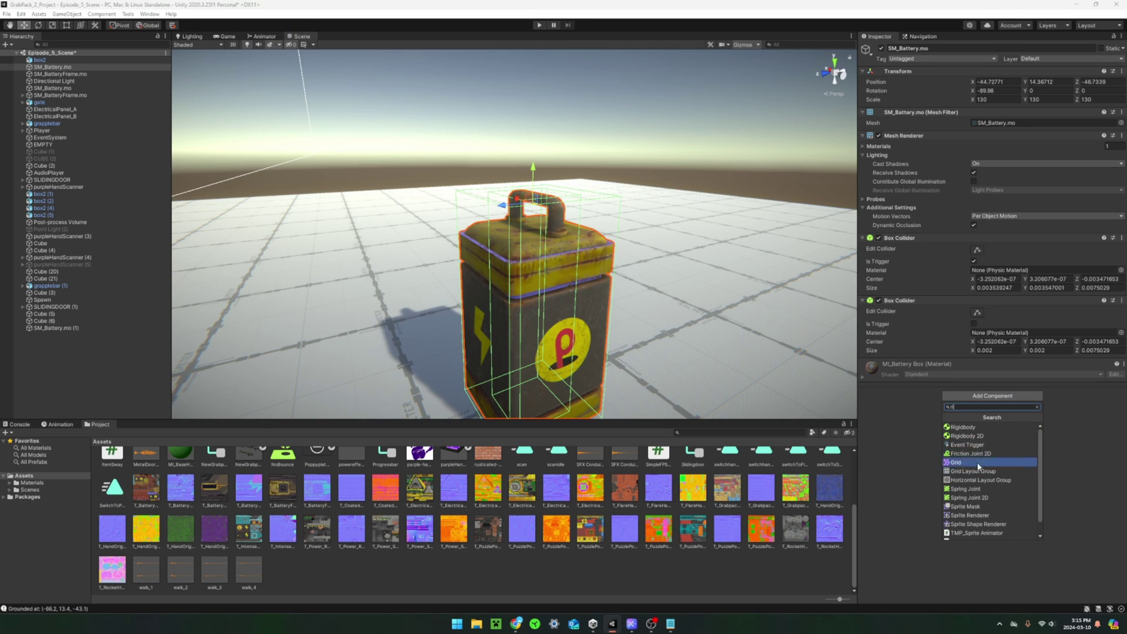
left_click(979, 429)
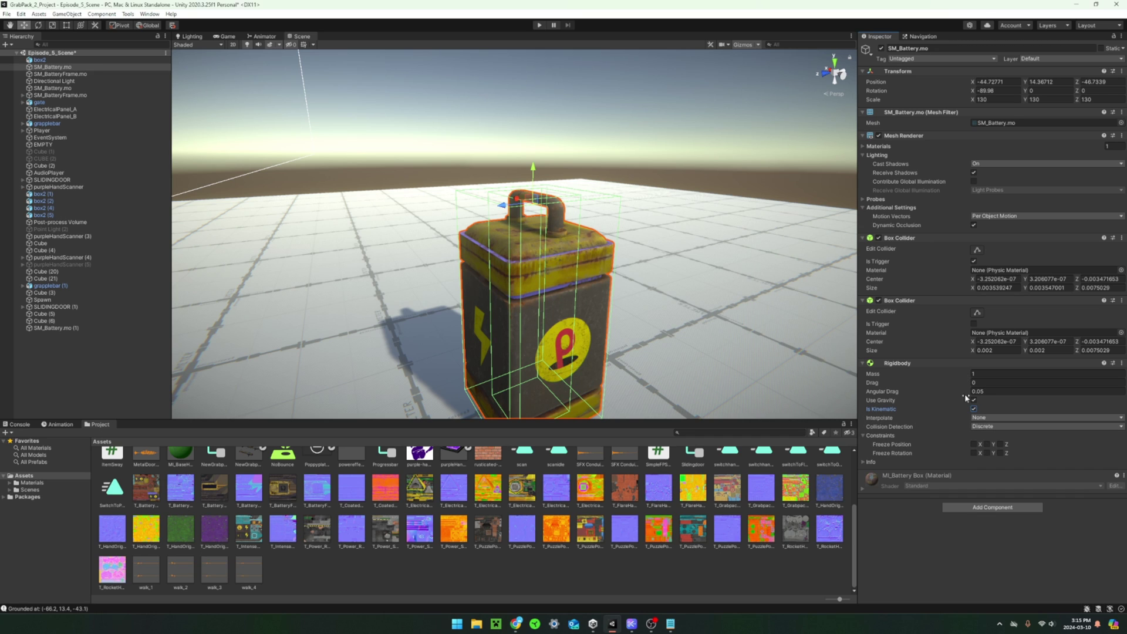
Name User Layer 14 battery in the project's layer settings and expand the project's tag list.
left_click(1068, 59)
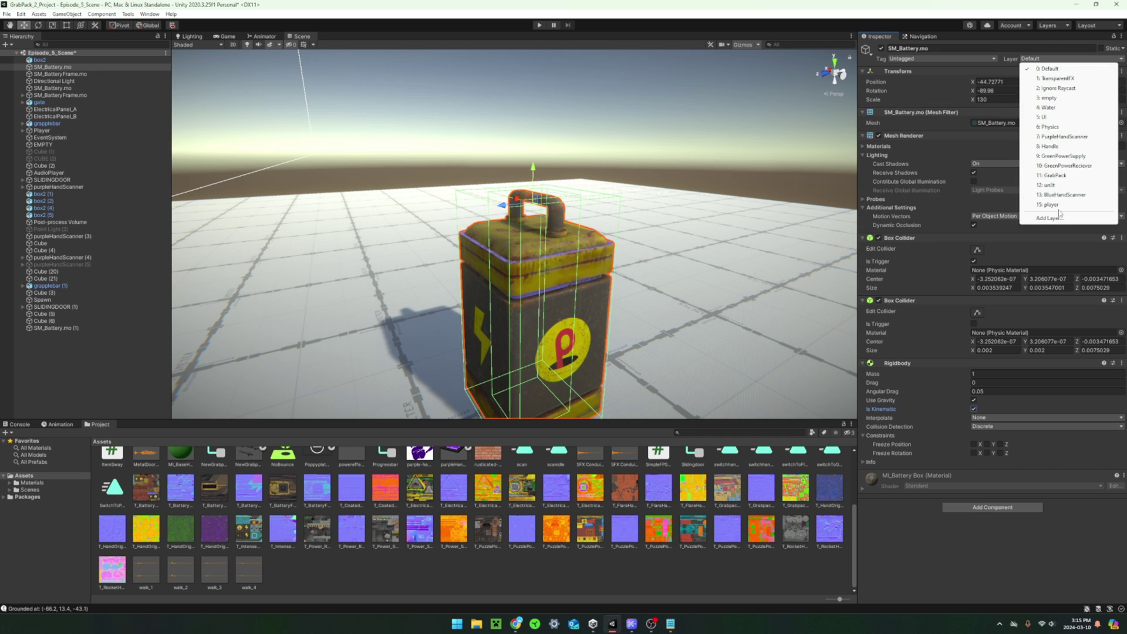
left_click(1051, 222)
left_click(980, 241)
left_click(987, 231)
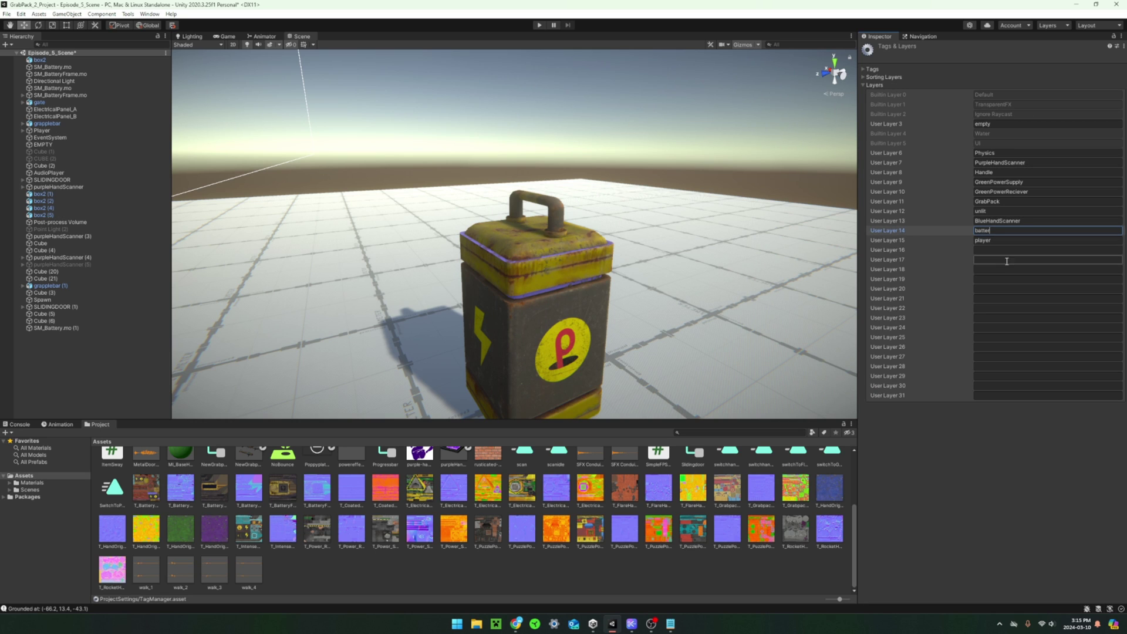
left_click(864, 69)
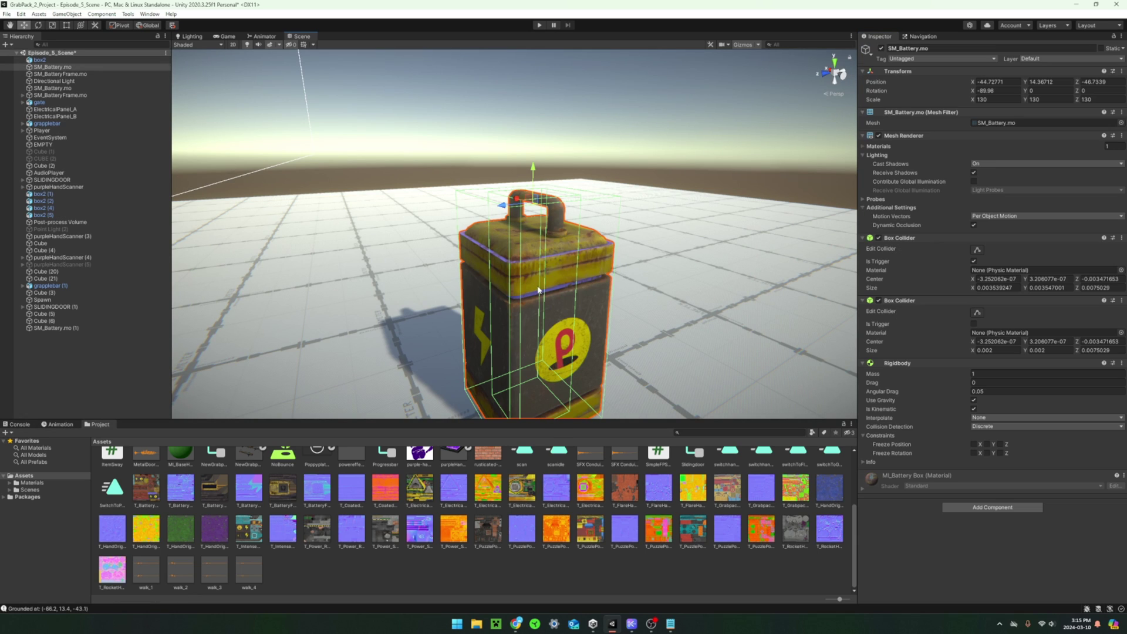
Assign the battery layer and the Battery tag to SM_Battery.mo.
left_click(1068, 59)
left_click(1053, 201)
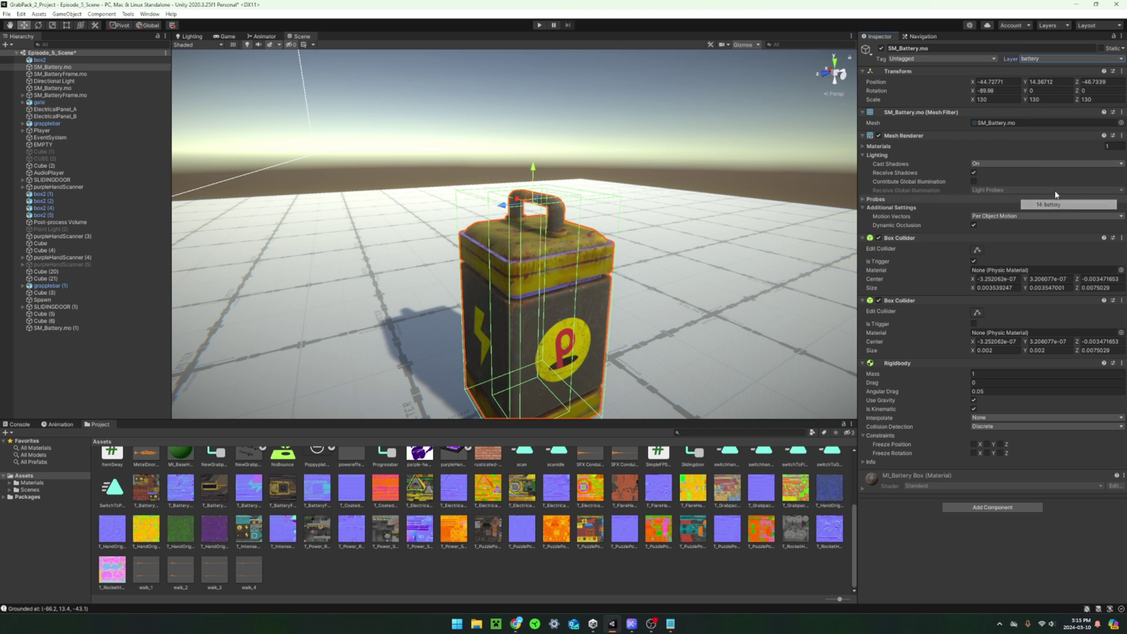
left_click(963, 59)
left_click(913, 146)
Add a trigger Box Collider to SM_BatteryFrame.mo with its center Y at 0.0027 and its size Z at 0.005.
scroll(724, 155, "down", 5)
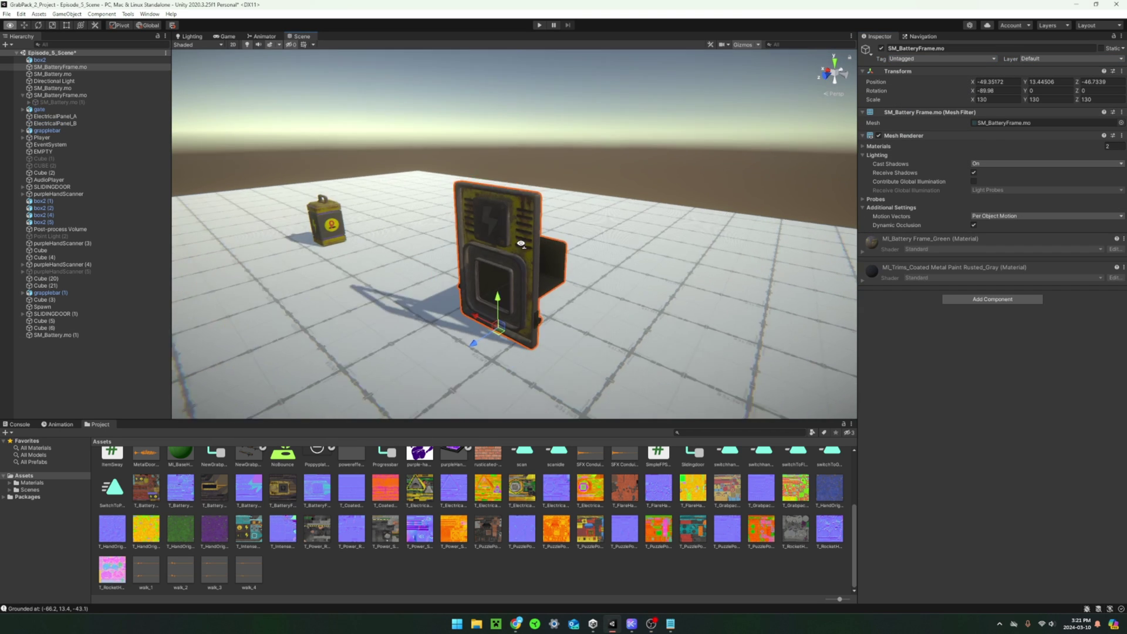
left_click(992, 299)
left_click(968, 332)
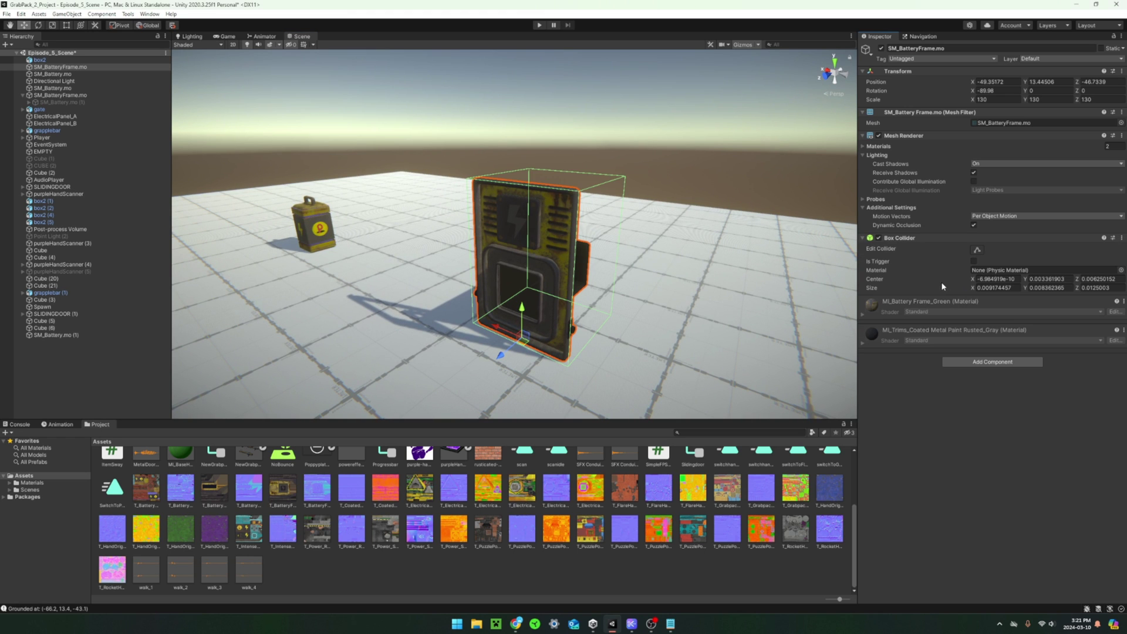
right_click(909, 239)
left_click(933, 306)
right_click_drag(722, 241, 608, 242)
left_click_drag(608, 241, 727, 236, "alt")
key("s")
right_click_drag(728, 236, 731, 248)
key("w")
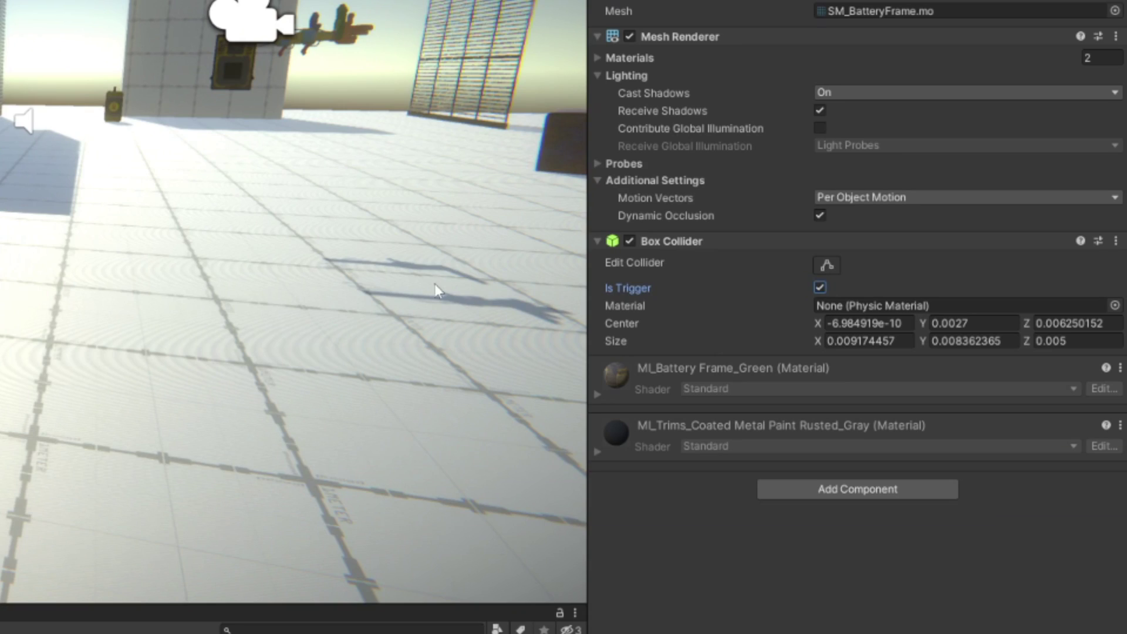
left_click_drag(435, 284, 3, 294, "alt")
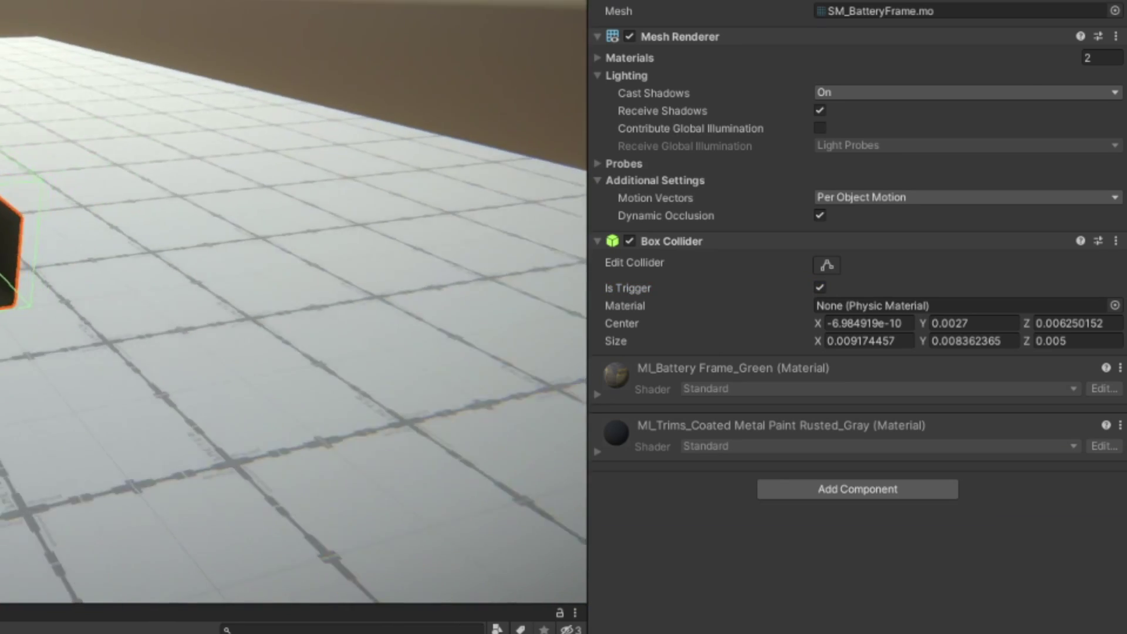
Add the Detect Battery script to the wall-mounted SM_BatteryFrame.mo and open the script for editing.
left_click(822, 489)
type("det")
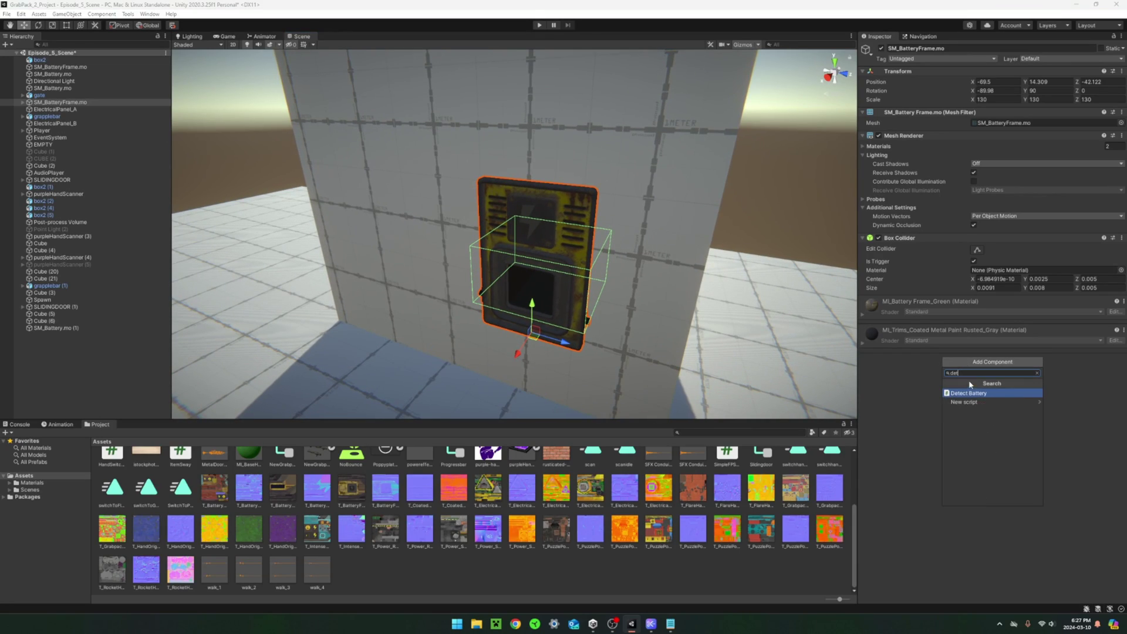
left_click(968, 393)
right_click(907, 303)
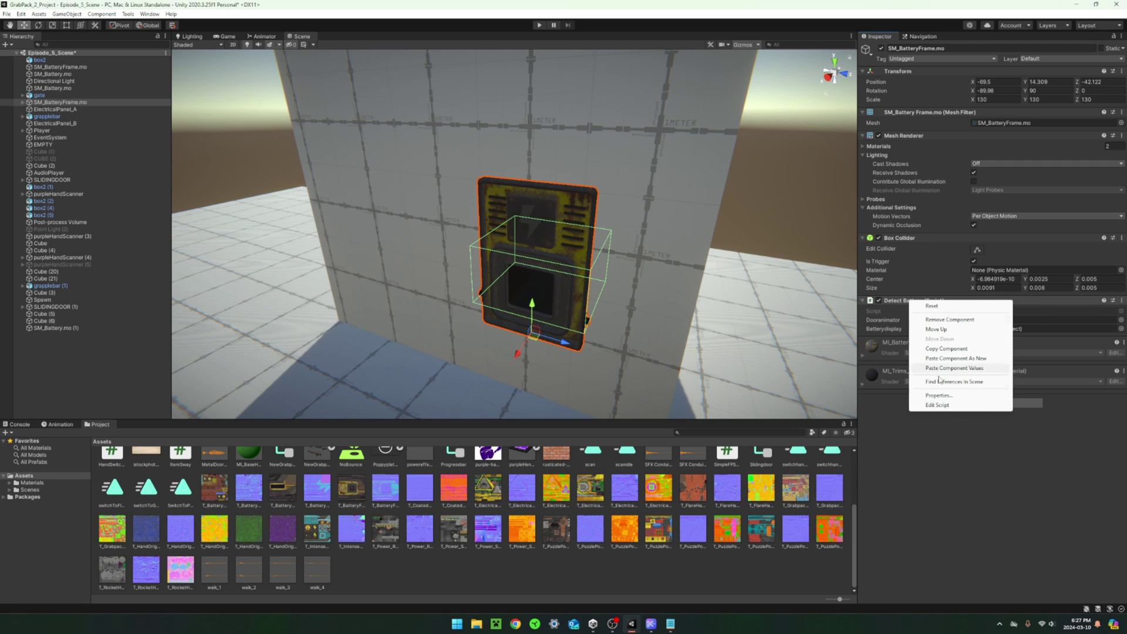
left_click(938, 405)
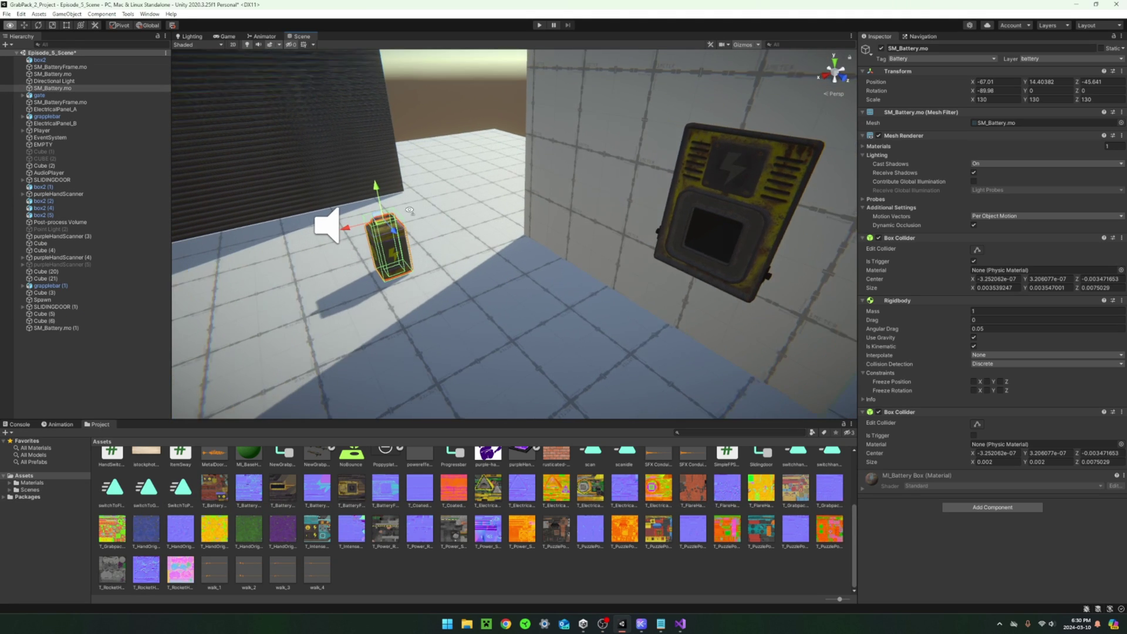
Duplicate the SM_Battery.mo near the wall frame and move the copy across the floor away from the original.
left_click_drag(410, 210, 446, 205, "alt")
key("ctrl+d")
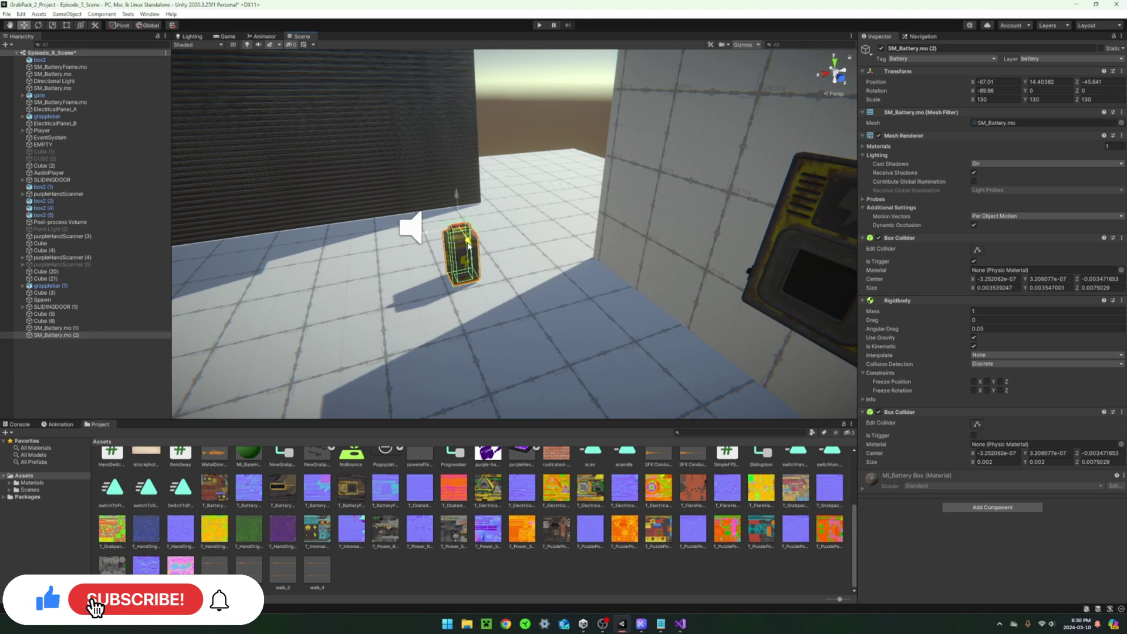
left_click_drag(468, 242, 535, 292)
Remove both Box Colliders and the Rigidbody from the duplicated battery.
right_click(903, 236)
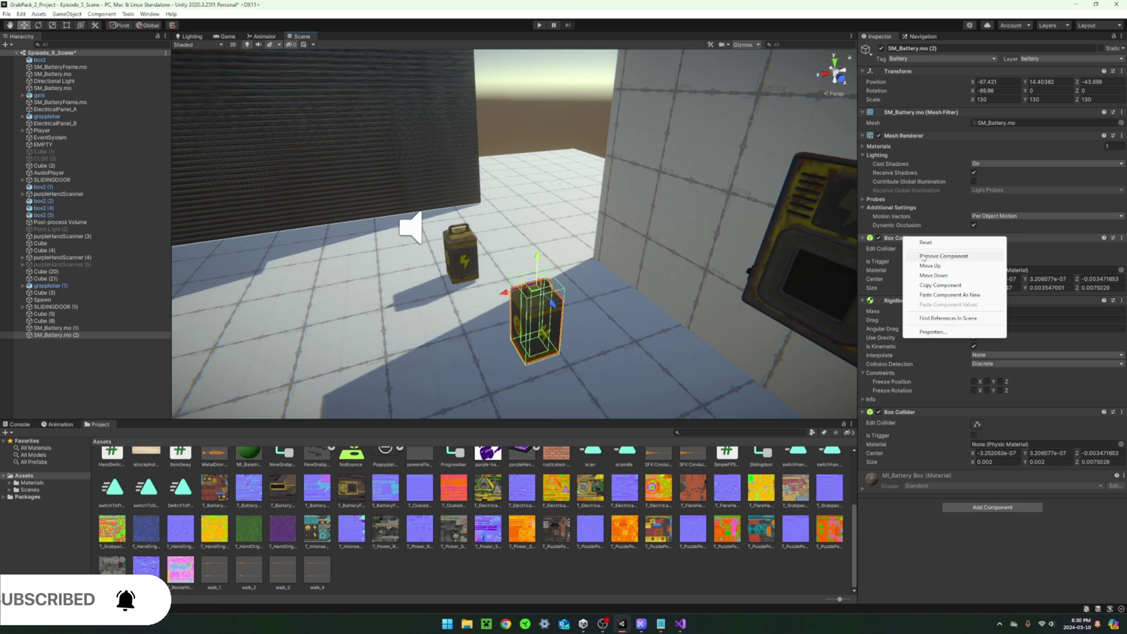
left_click(916, 250)
right_click(903, 236)
left_click(916, 250)
right_click(904, 237)
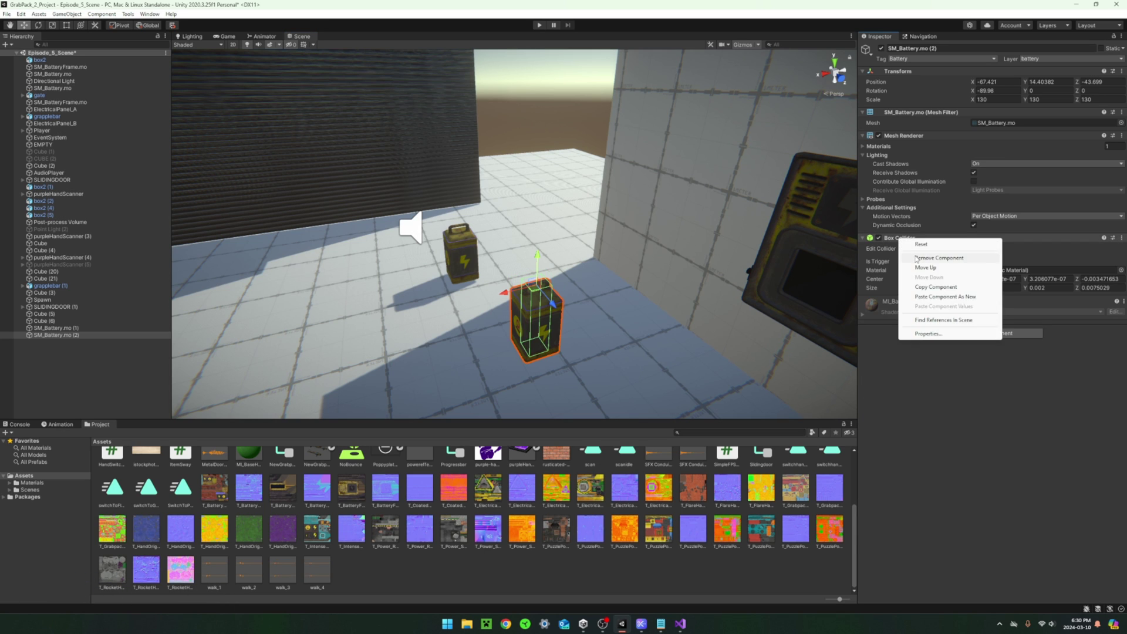
left_click(915, 253)
Set the duplicated battery's layer to Default and its tag to Untagged.
left_click(1051, 59)
left_click(1045, 70)
left_click(955, 59)
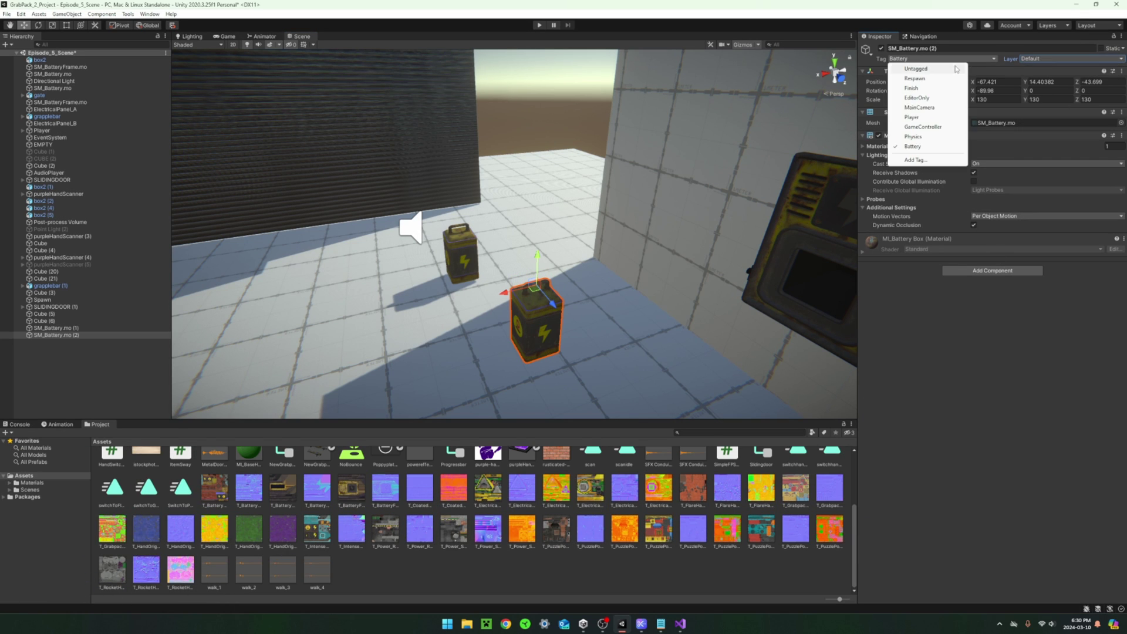
left_click(954, 69)
Move the duplicated battery in front of the wall frame and set its rotation to 0 on X and 90 on Y.
right_click_drag(430, 270, 477, 277)
left_click_drag(396, 293, 555, 292)
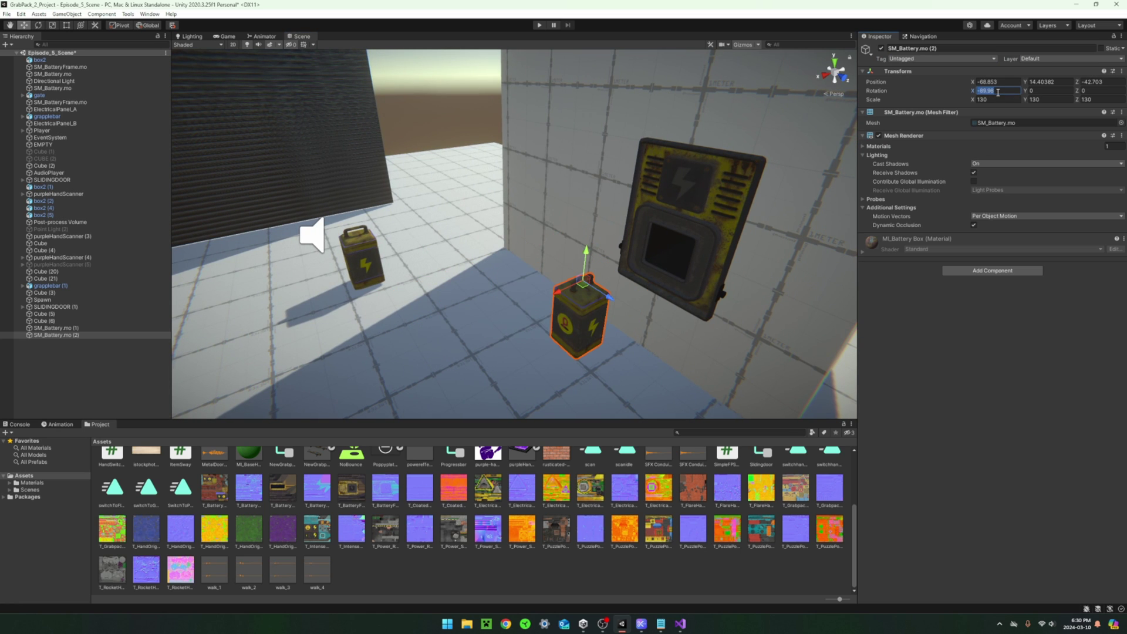
type("0")
left_click(1045, 90)
type("90")
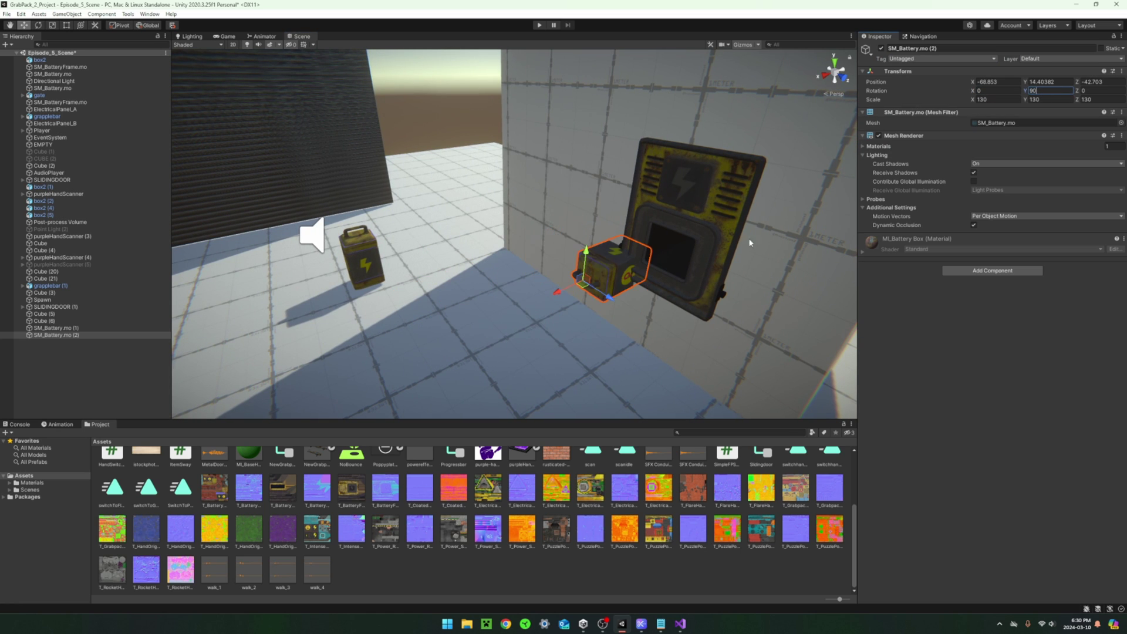
Fit the duplicated battery into the wall frame's socket at about X -69.256, Y 14.858, Z -42.114.
left_click_drag(603, 301, 641, 243)
right_click_drag(641, 243, 742, 313)
left_click_drag(743, 313, 608, 266, "alt")
right_click_drag(609, 265, 596, 265)
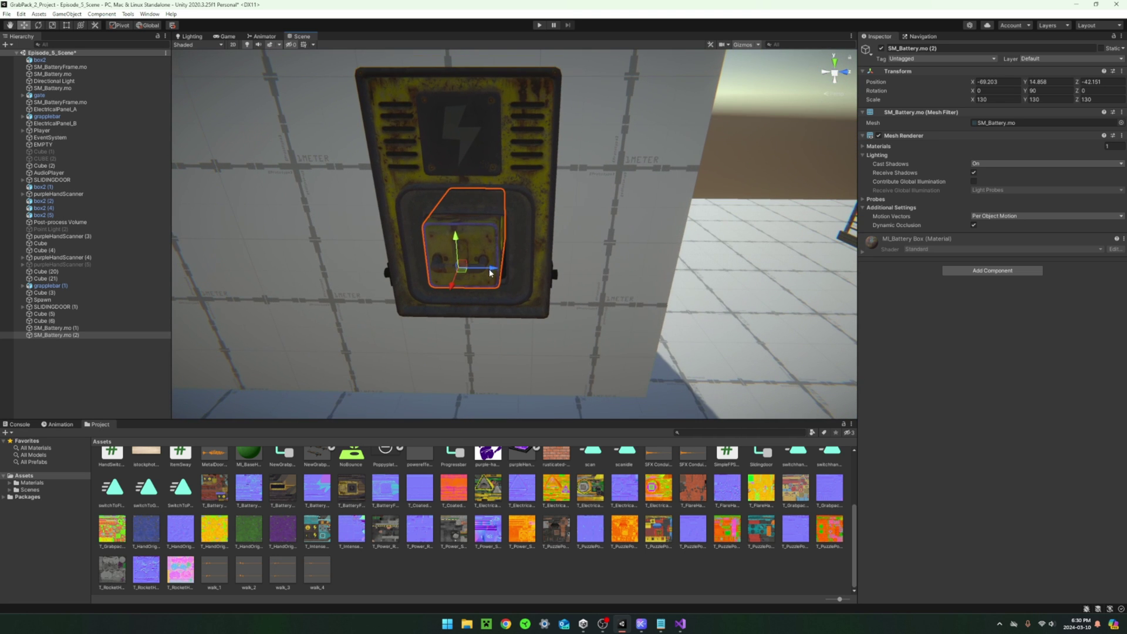
left_click_drag(492, 269, 499, 269)
right_click_drag(499, 269, 561, 290)
left_click_drag(561, 291, 606, 293, "alt")
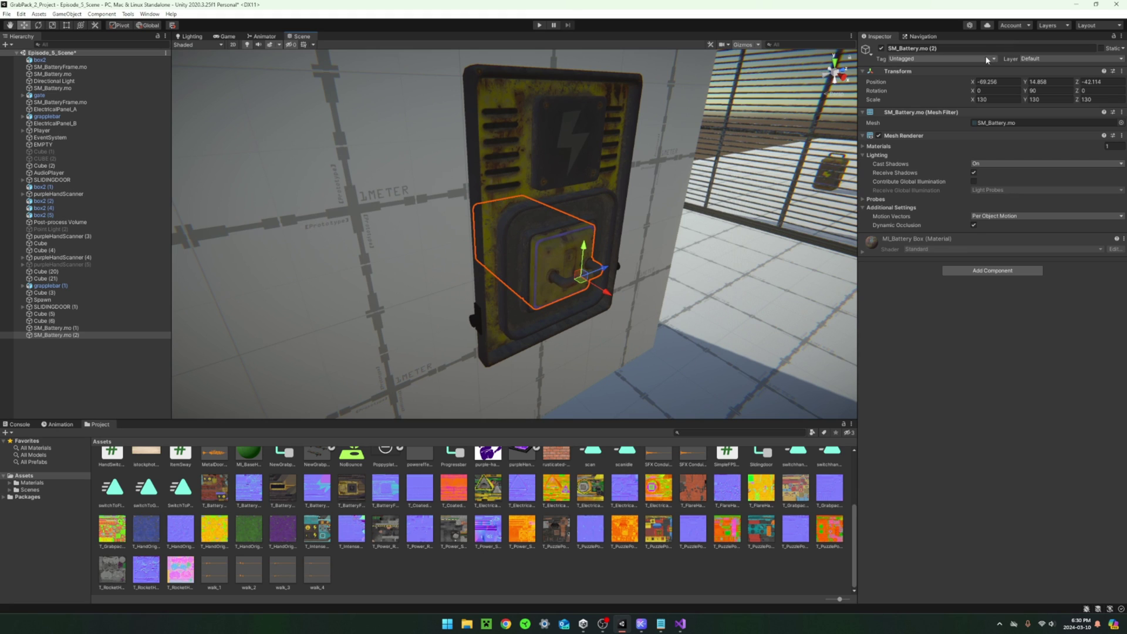
Rename the duplicated battery BatteryDisplay and make it a child of the wall-mounted SM_BatteryFrame.mo.
type("BatteryDisplay")
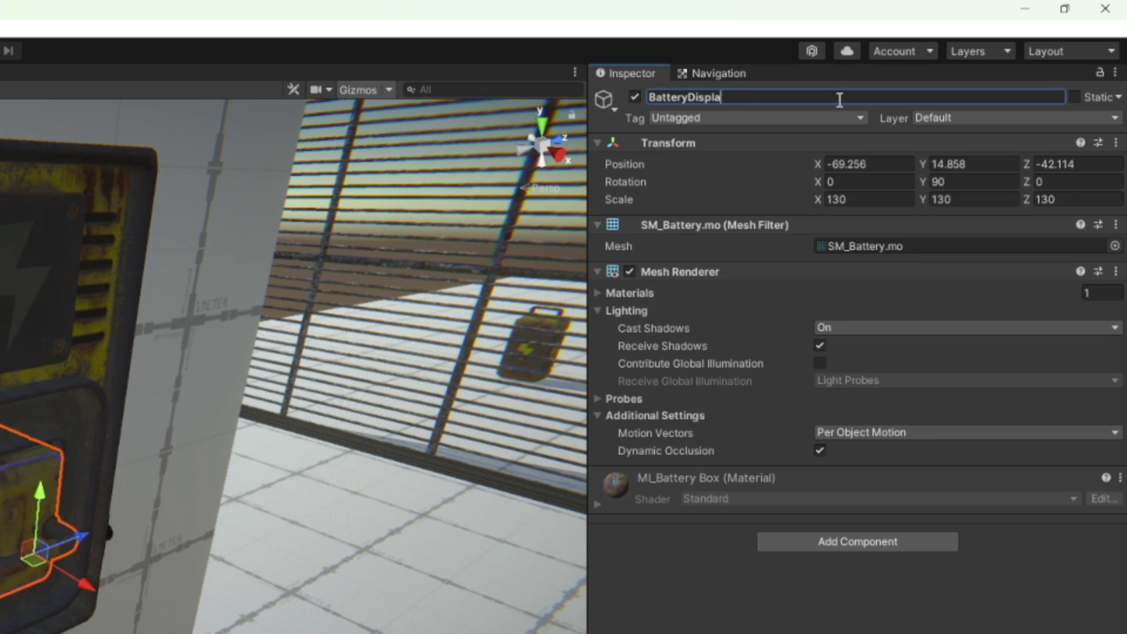
key("Return")
left_click_drag(103, 626, 128, 269)
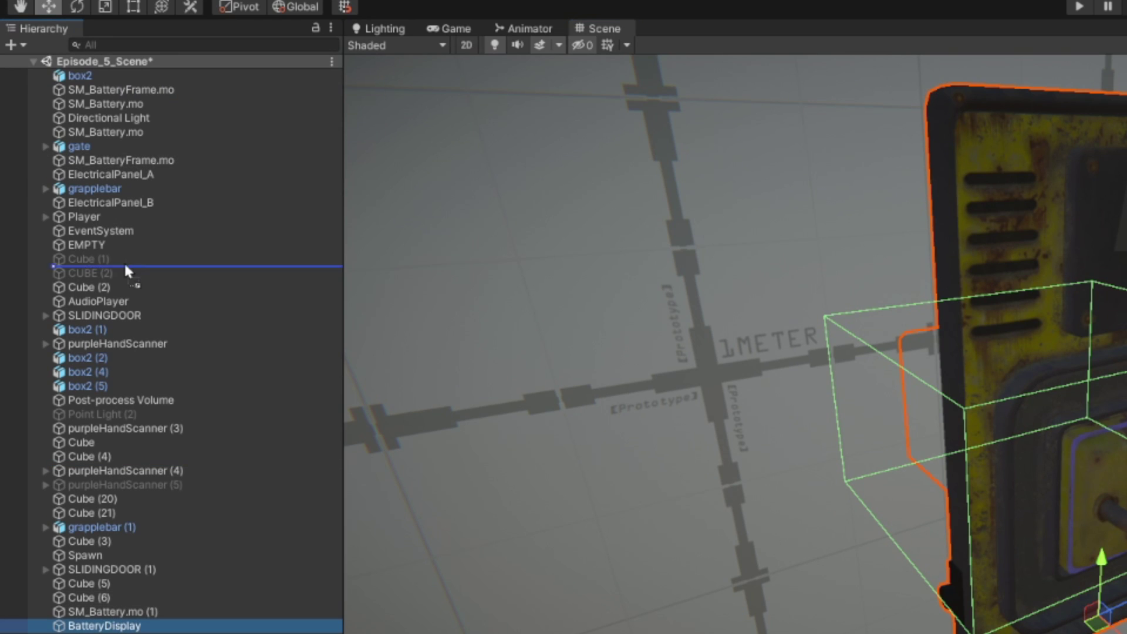
left_click_drag(128, 176, 130, 160)
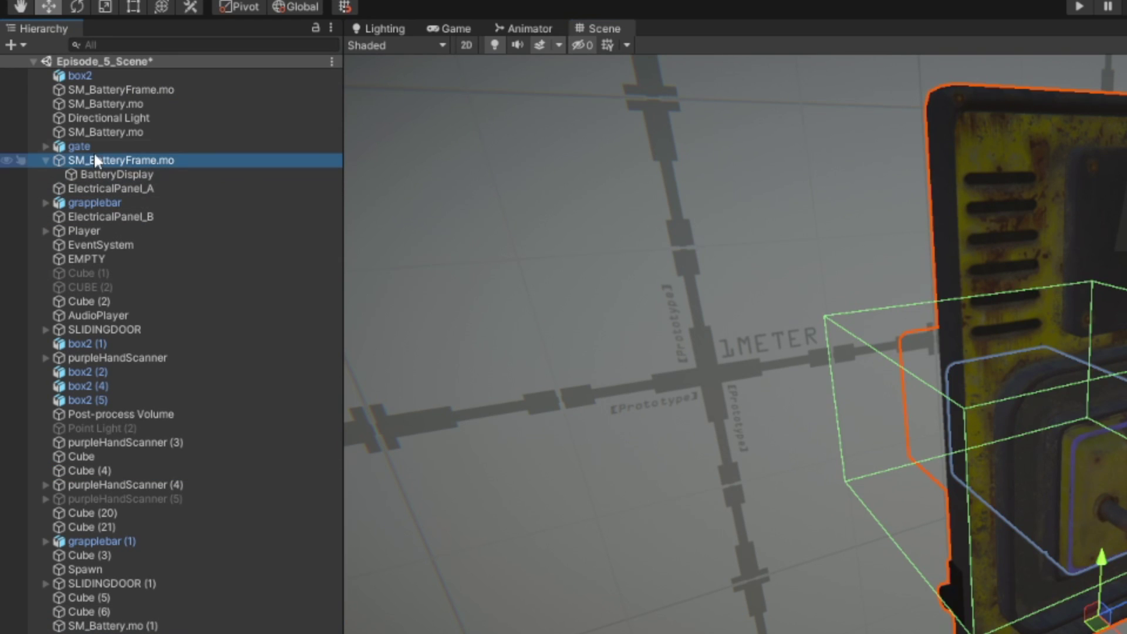
Add a point light as a child of BatteryDisplay and place it at about X 0, Y 0.00211, Z 0.00392.
left_click(111, 158)
right_click_drag(810, 218, 574, 229)
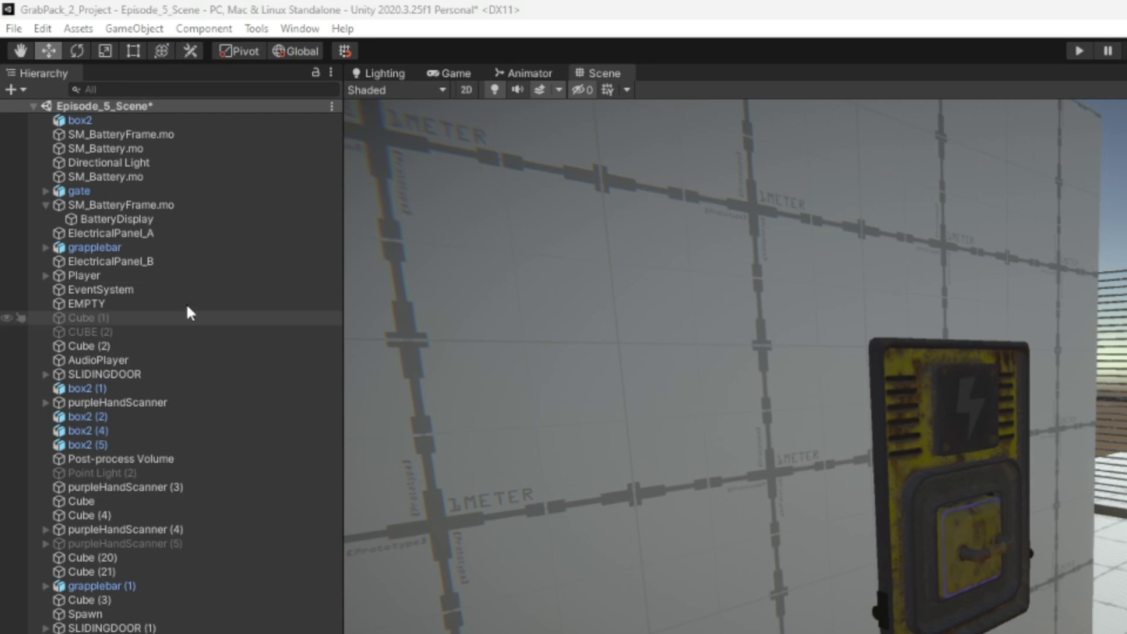
left_click(149, 174)
right_click(149, 175)
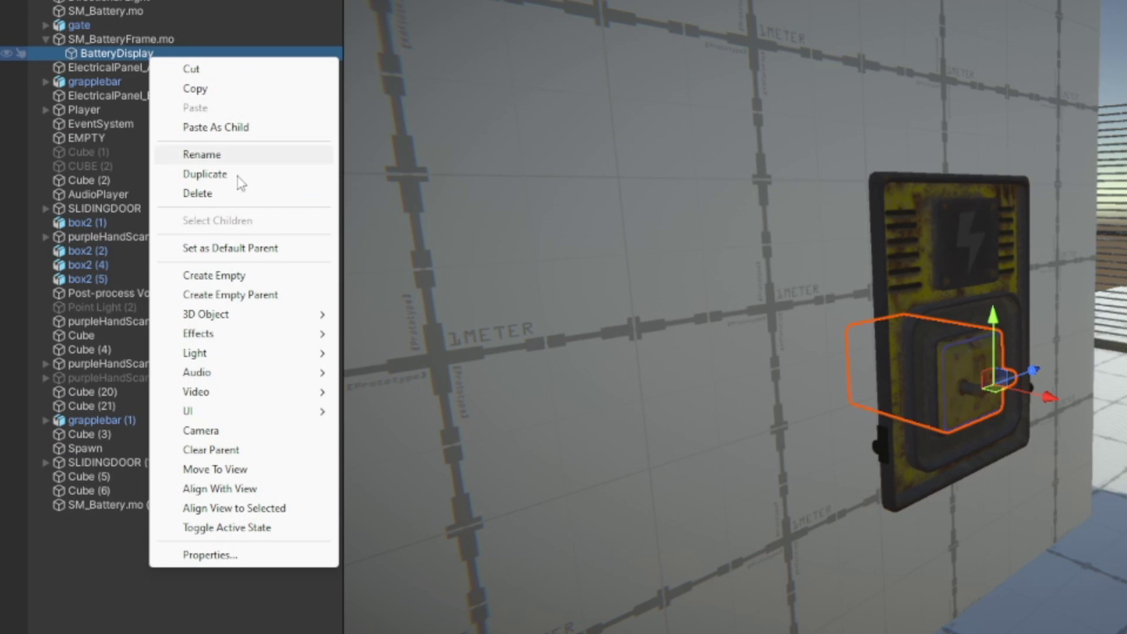
mouse_move(291, 364)
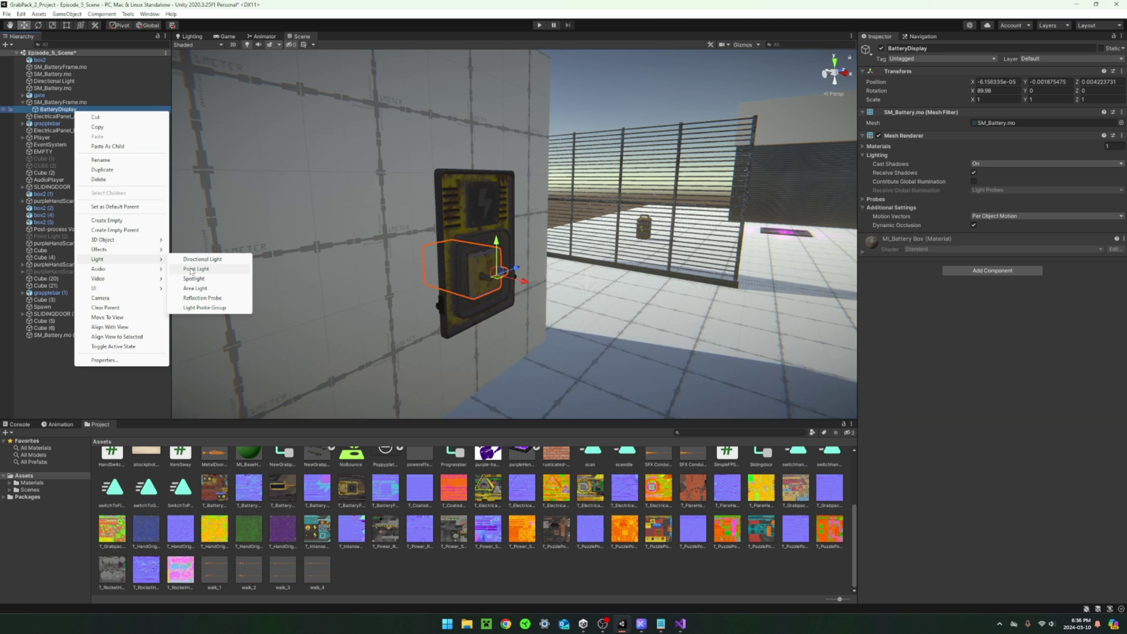
left_click(385, 372)
right_click_drag(550, 251, 583, 233)
left_click(744, 44)
left_click_drag(584, 233, 581, 191)
Set the point light's render mode to Important, its shadow type to Soft Shadows and its indirect multiplier to 0.
left_click(987, 243)
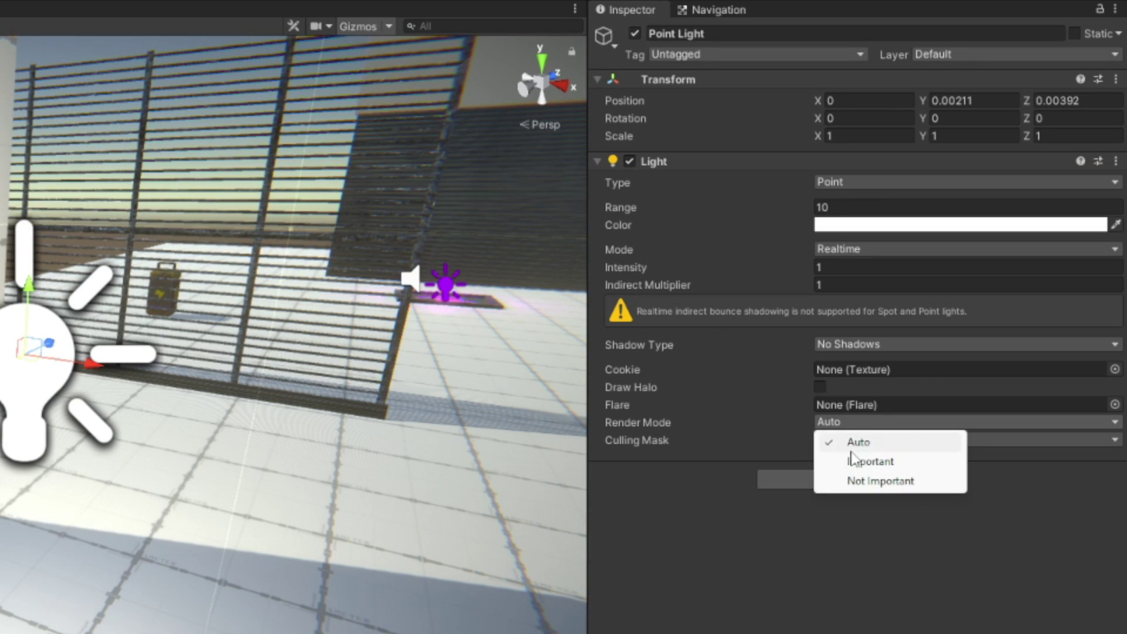
left_click(852, 461)
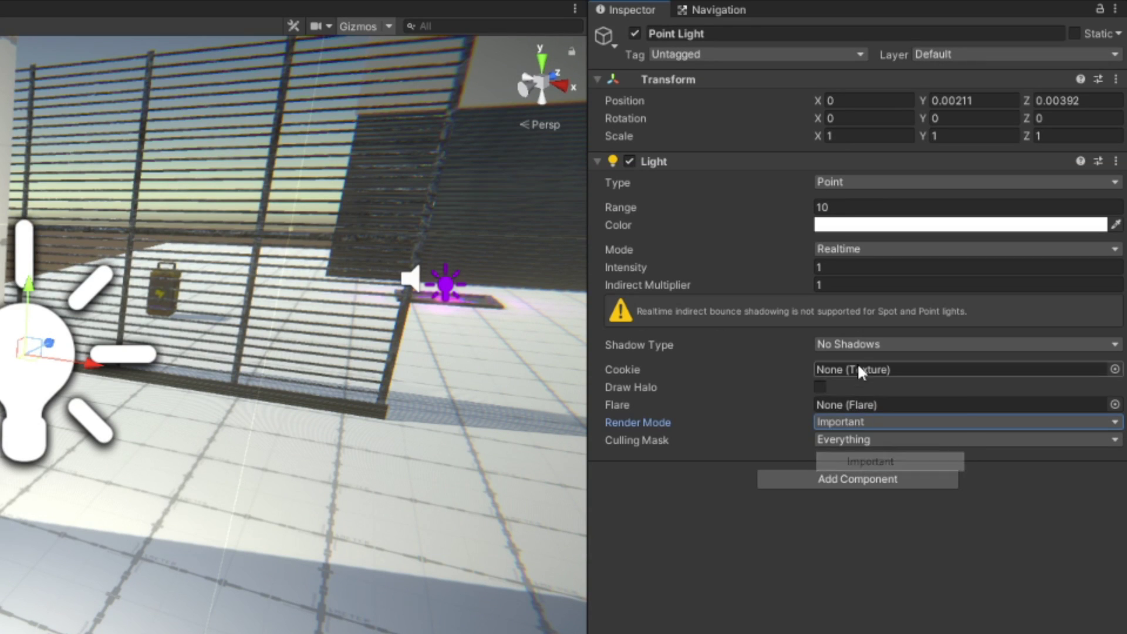
left_click(860, 345)
left_click(860, 402)
left_click(821, 284)
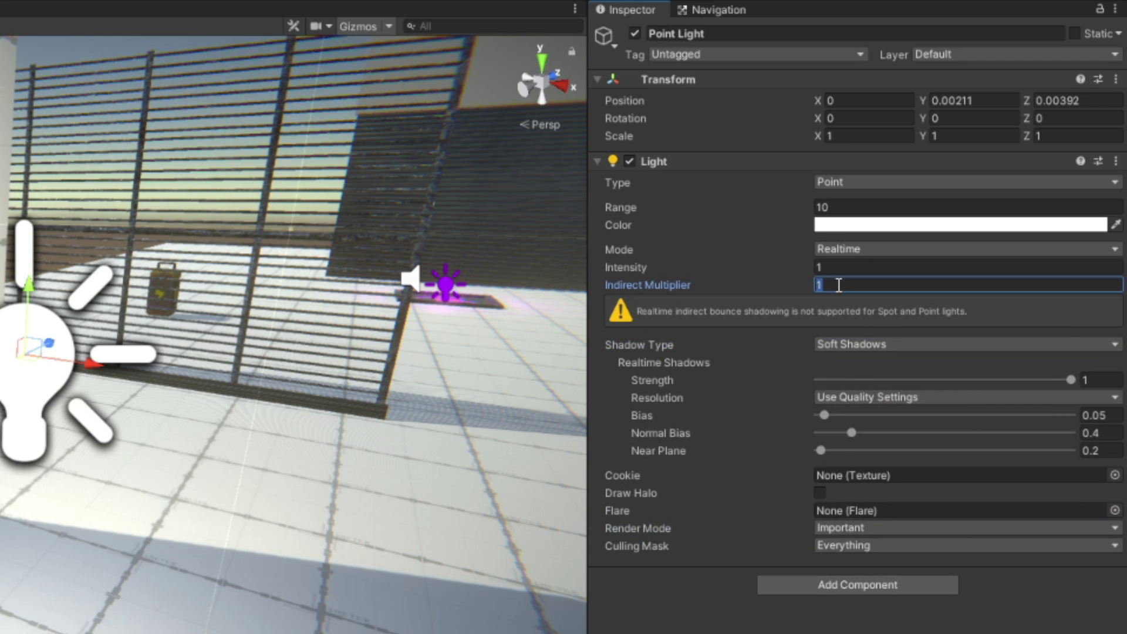
type("0")
Set the point light's color to bright green 00FF20 and adjust its range.
left_click_drag(801, 209, 754, 224)
left_click(819, 226)
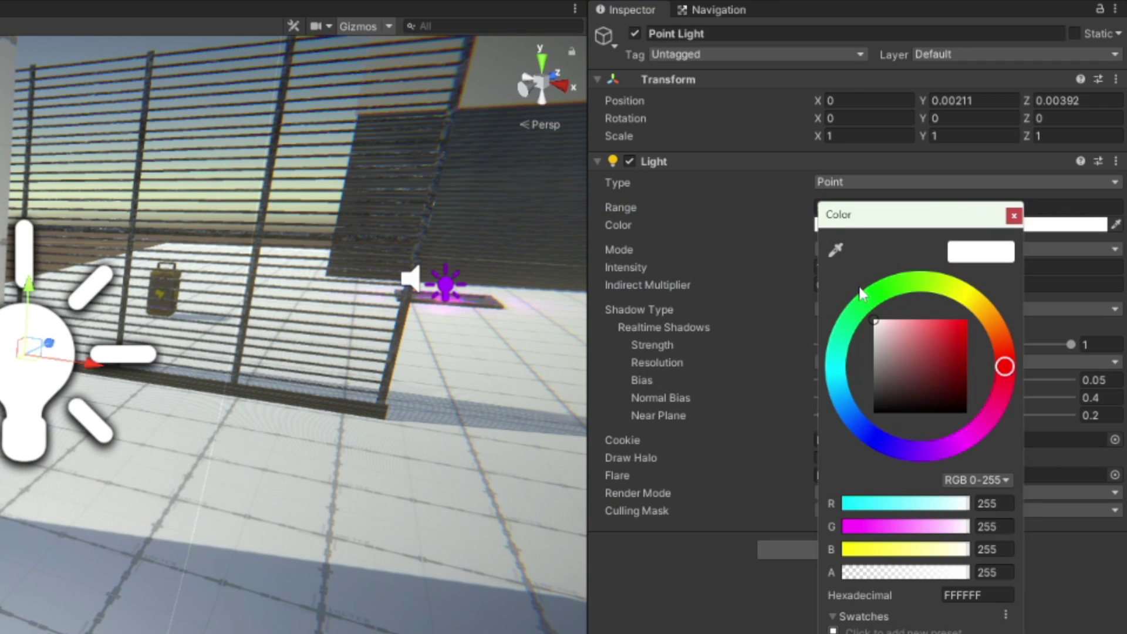
left_click(869, 299)
left_click_drag(957, 348, 1027, 304)
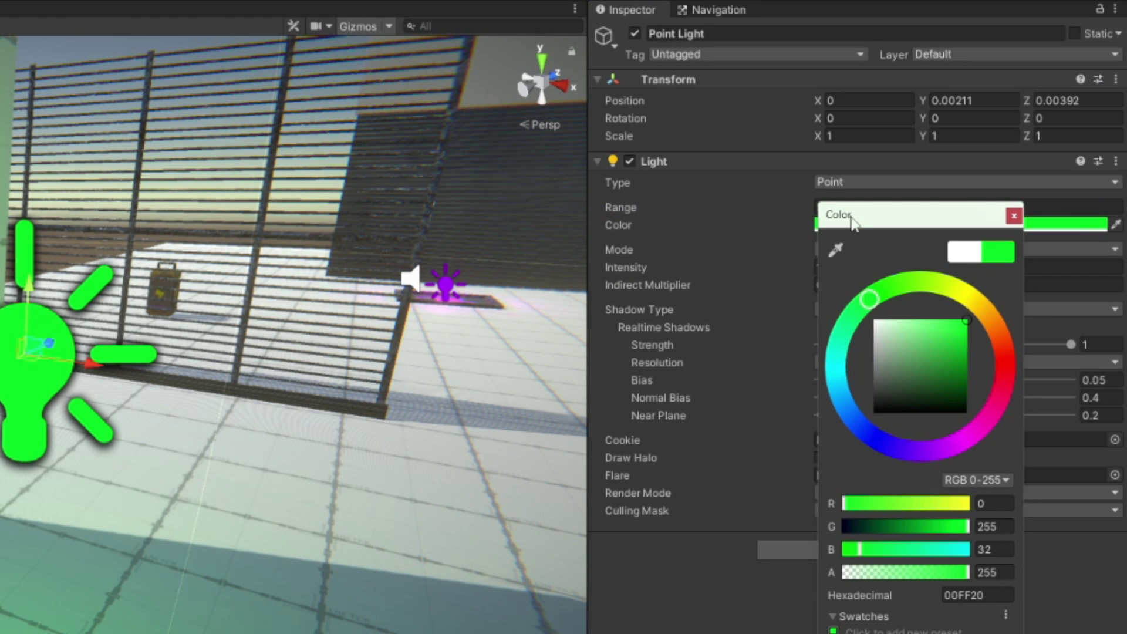
left_click(1013, 216)
left_click_drag(799, 205, 778, 205)
Deactivate the BatteryDisplay object inside the wall-mounted battery frame.
right_click_drag(446, 234, 249, 213)
key("w")
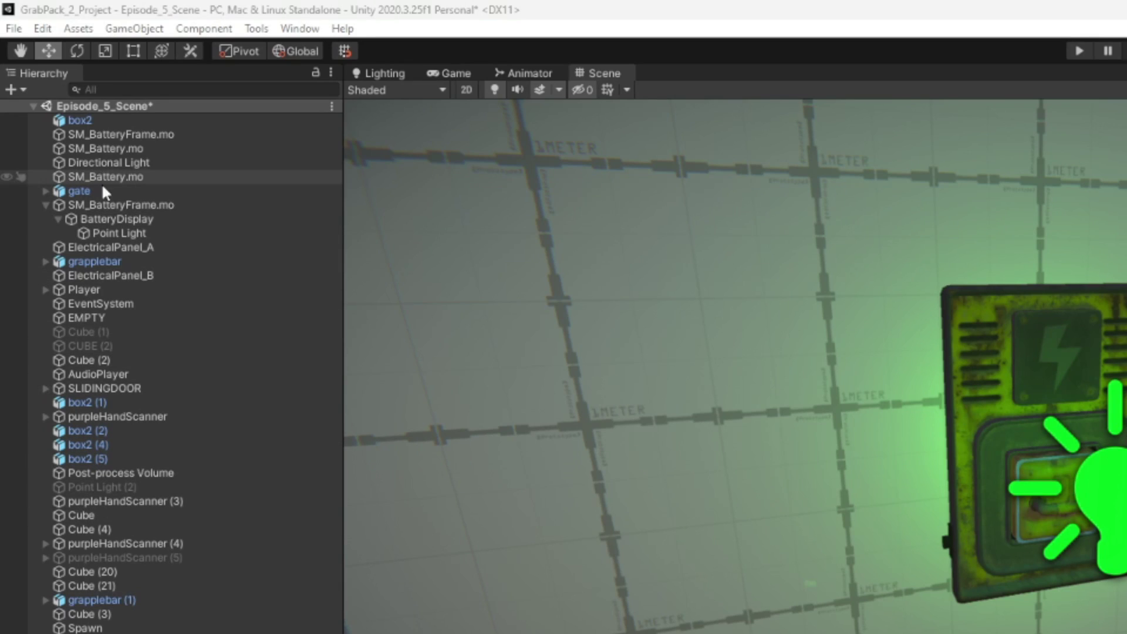
left_click(59, 108)
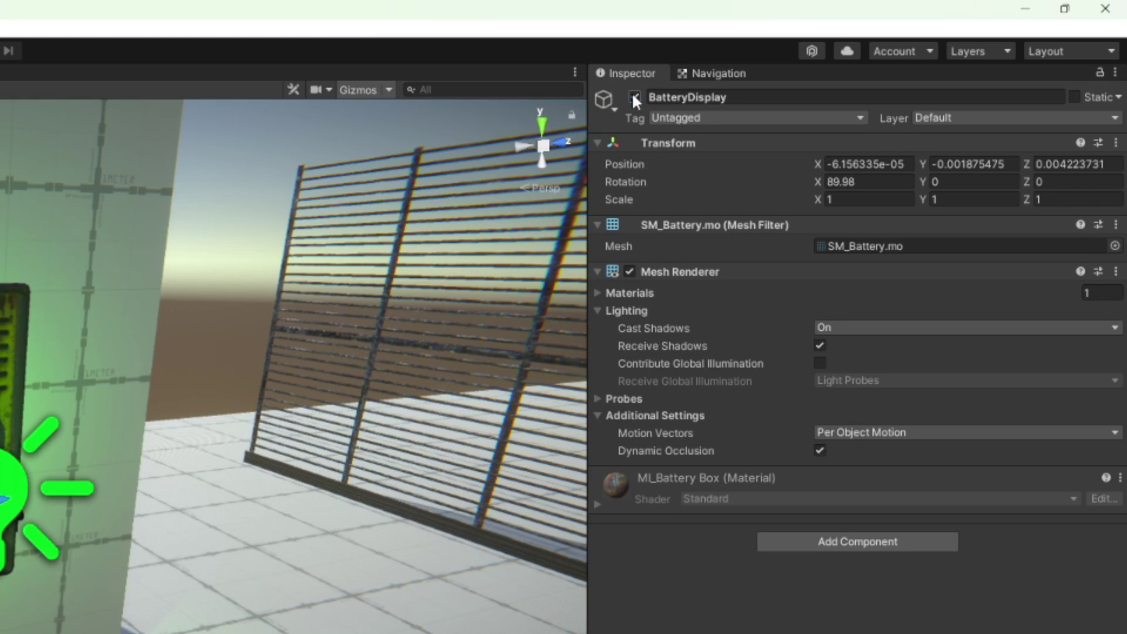
left_click(634, 97)
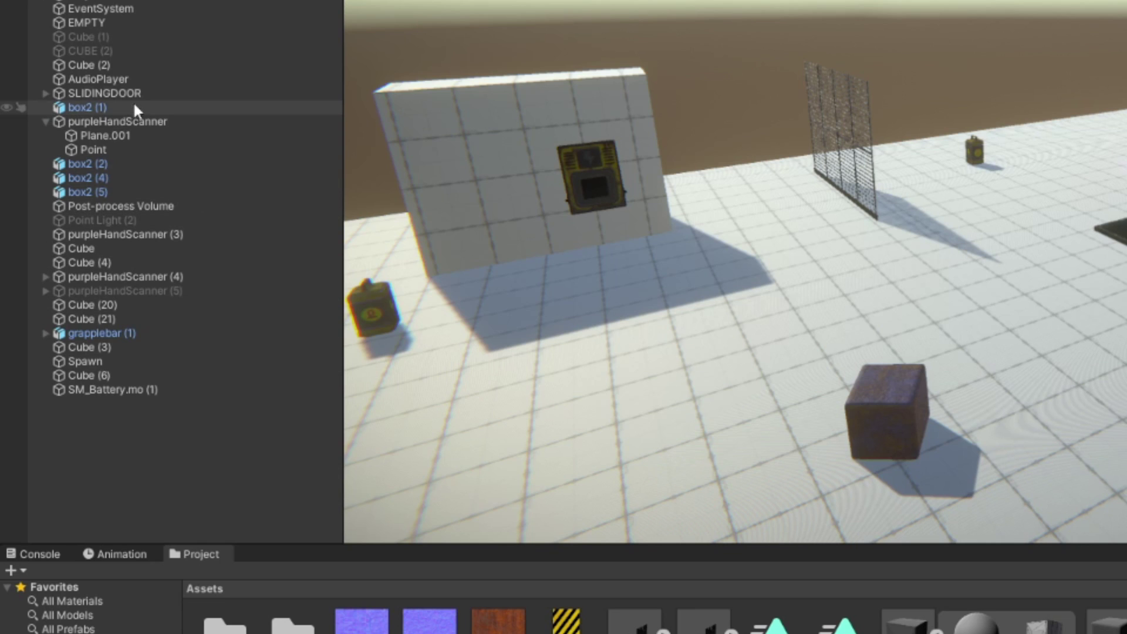
Duplicate SLIDINGDOOR together with Cube (4) above it, and move the copies near the wall that holds the battery frame.
left_click(118, 91)
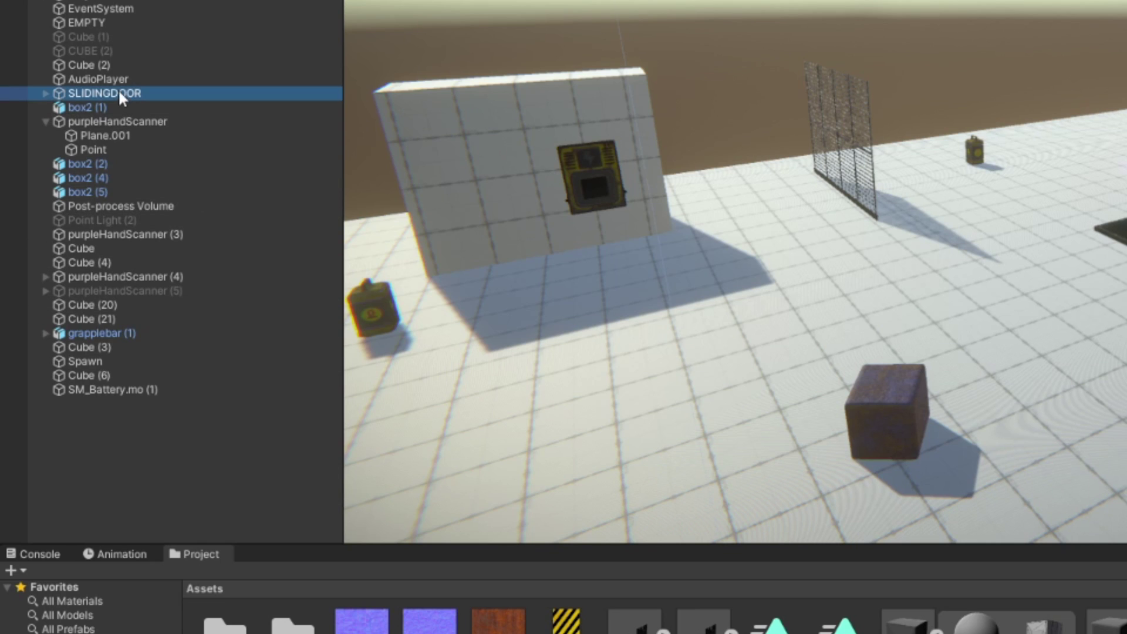
scroll(988, 120, "down", 2)
left_click(653, 158, "shift")
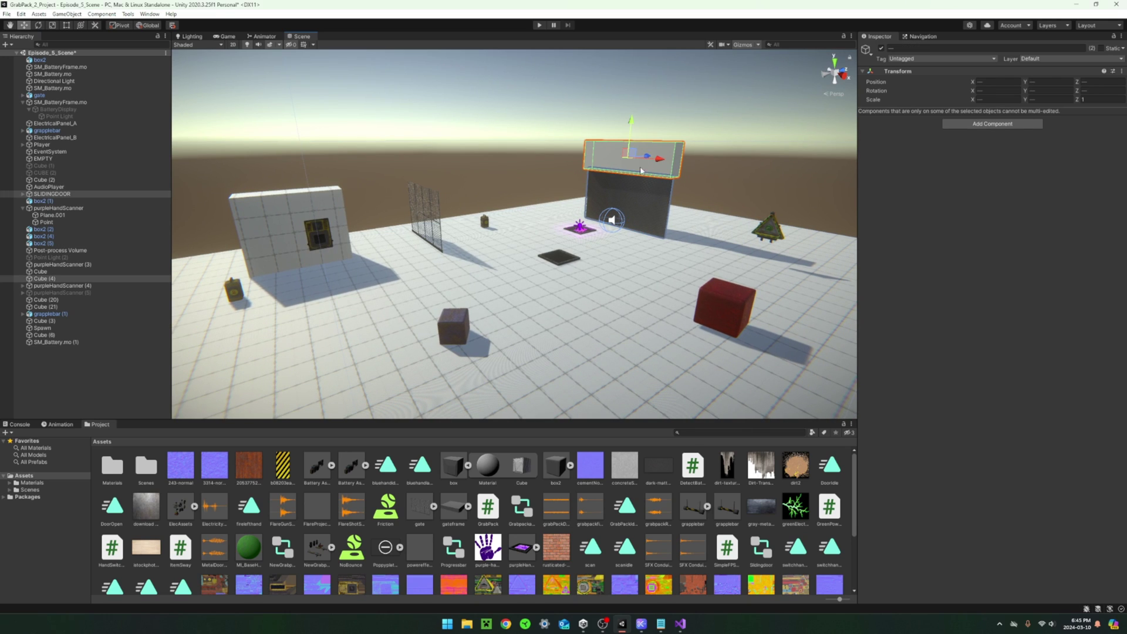
key("ctrl+d")
left_click_drag(646, 156, 407, 206)
right_click_drag(407, 208, 296, 209)
left_click_drag(573, 157, 403, 158)
key("w")
right_click_drag(537, 160, 455, 156)
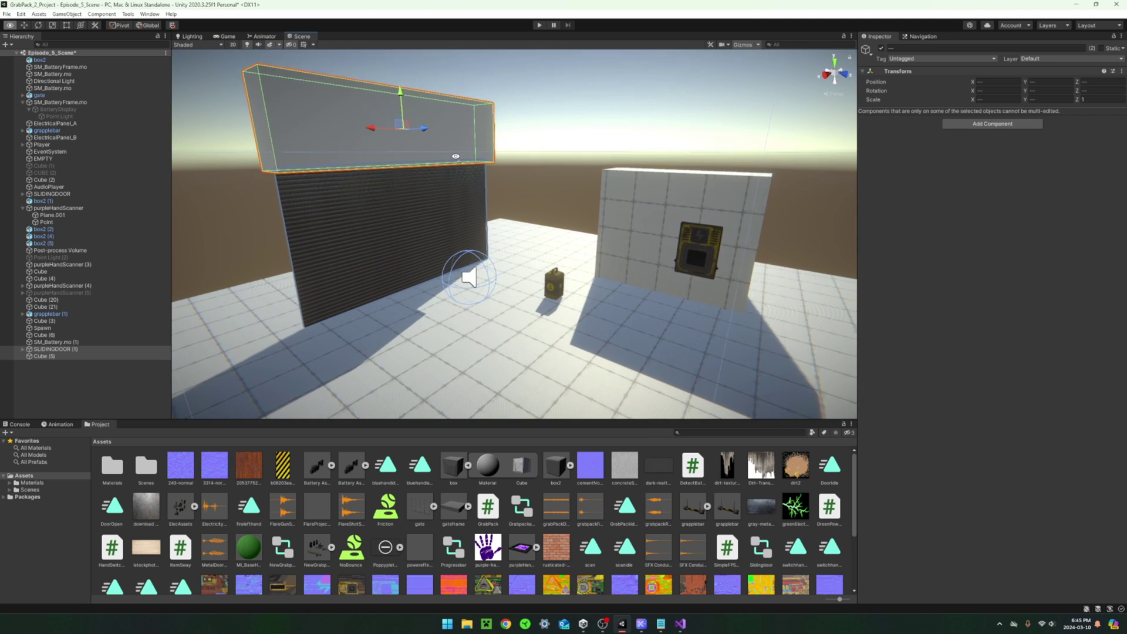
left_click_drag(456, 157, 431, 157, "alt")
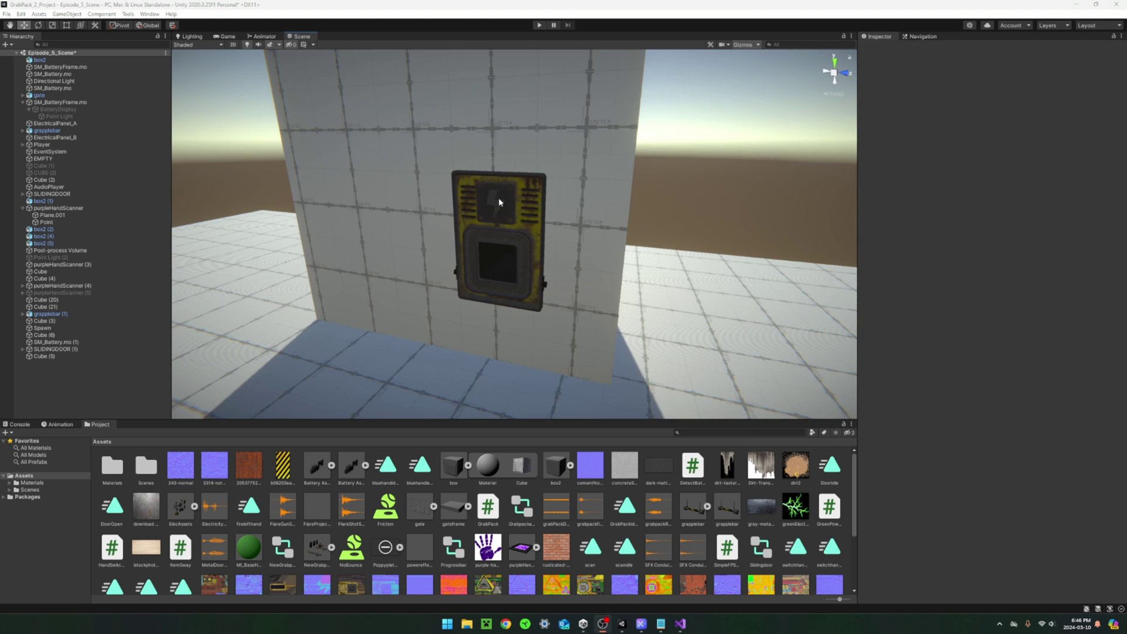
Assign BatteryDisplay and the duplicated door's Slidingdoor animator to the wall-mounted frame's Detect Battery script.
left_click(500, 202)
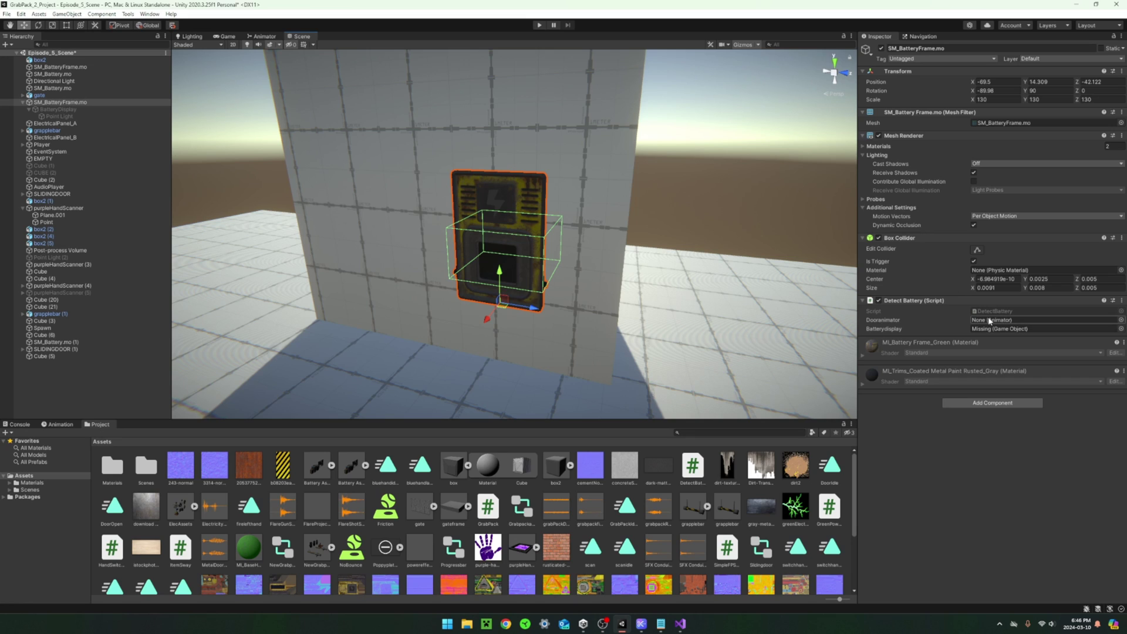
left_click_drag(67, 109, 946, 349)
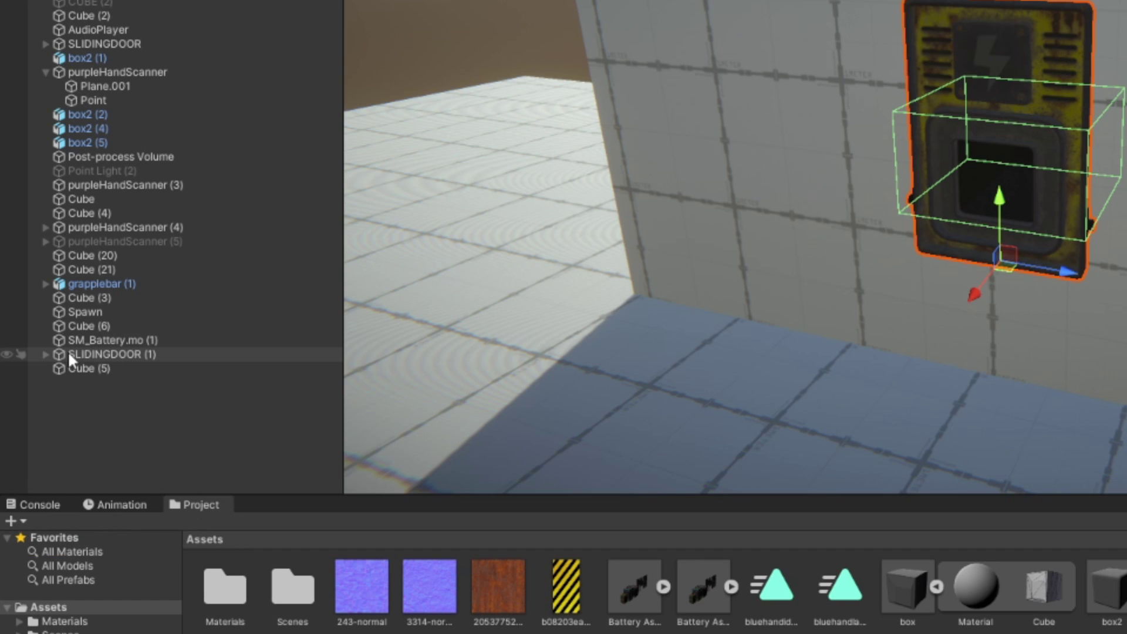
left_click(23, 348)
left_click_drag(108, 368, 965, 266)
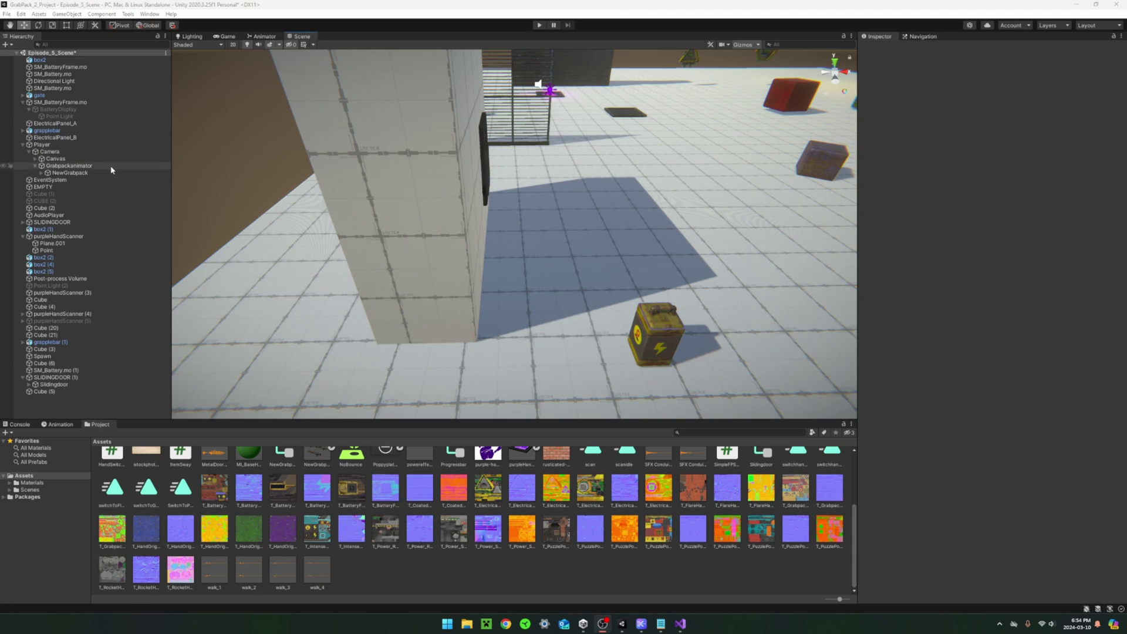
Set the Battery layer mask in NewGrabpack's Grab Pack script to battery.
left_click(69, 172)
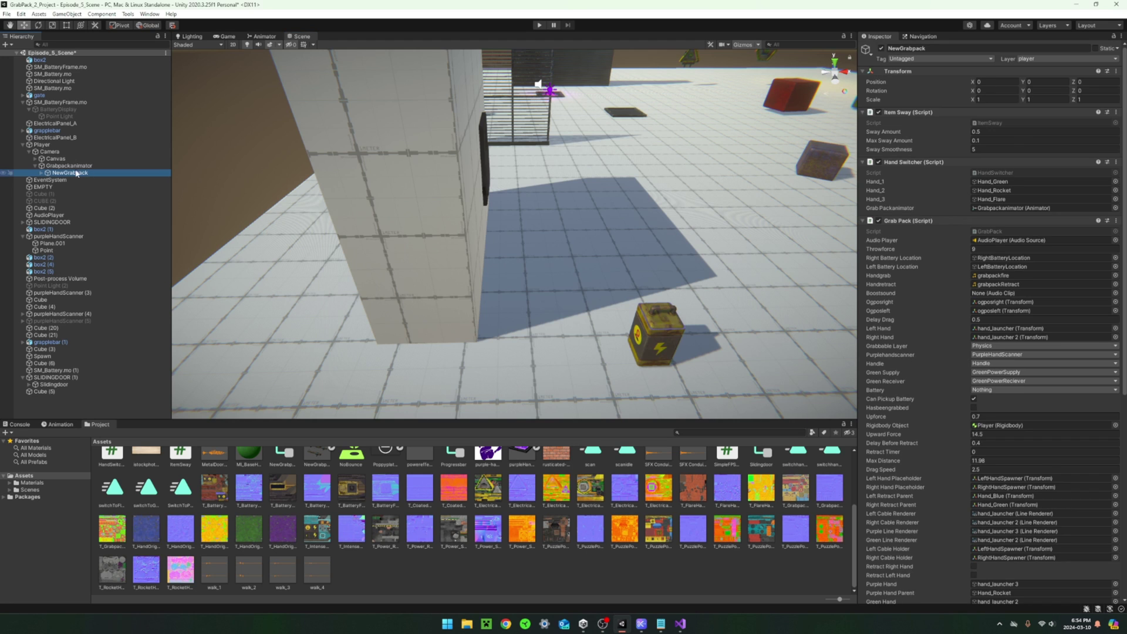
scroll(1064, 351, "down", 5)
left_click(1000, 224)
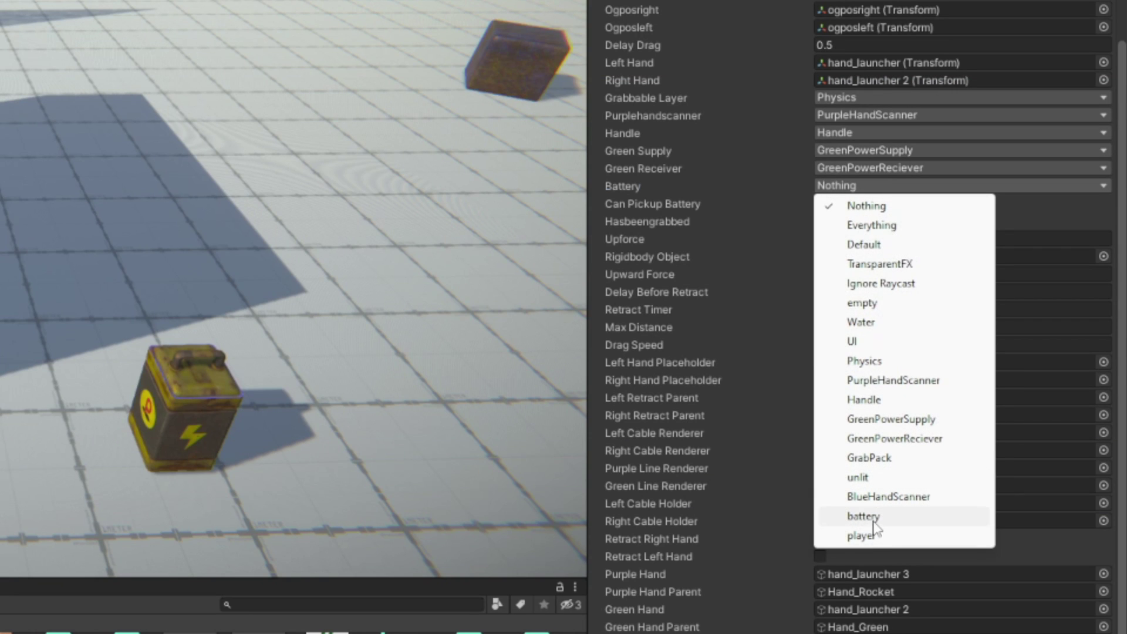
left_click(873, 519)
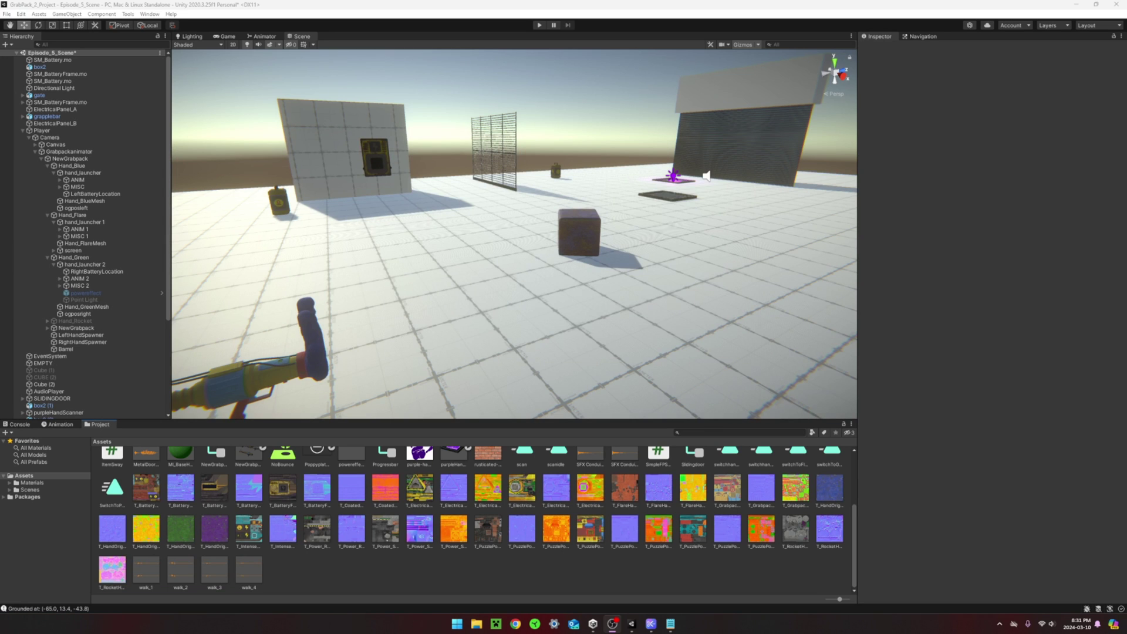
Assign the hands' LeftBatteryLocation and RightBatteryLocation objects to the matching battery location references of NewGrabpack's Grab Pack script.
left_click(93, 194)
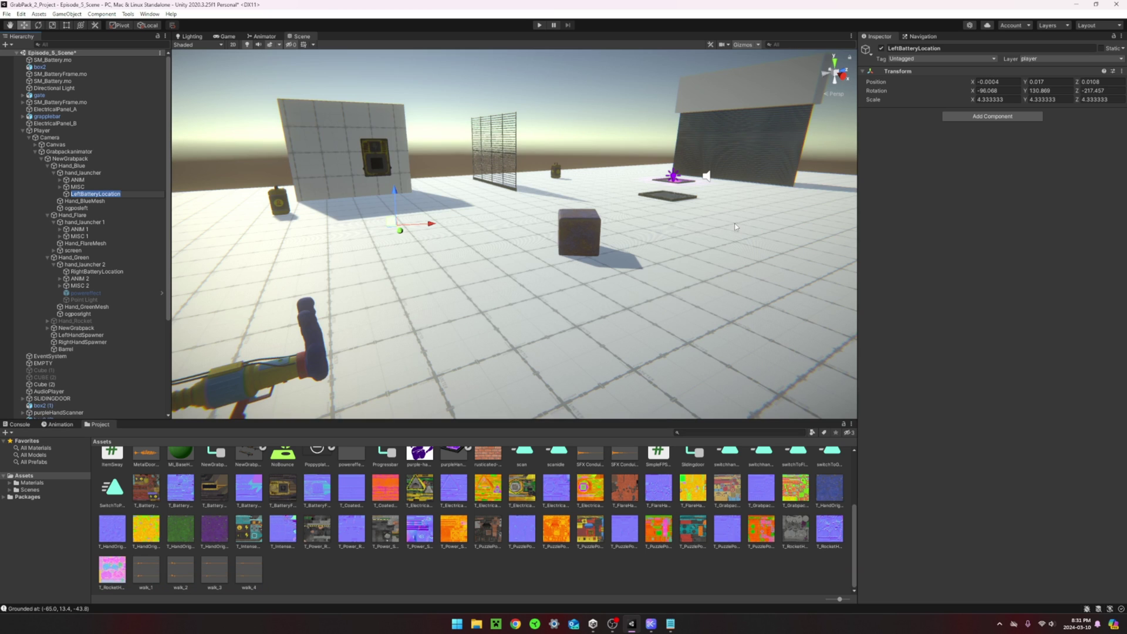
right_click_drag(735, 226, 519, 227)
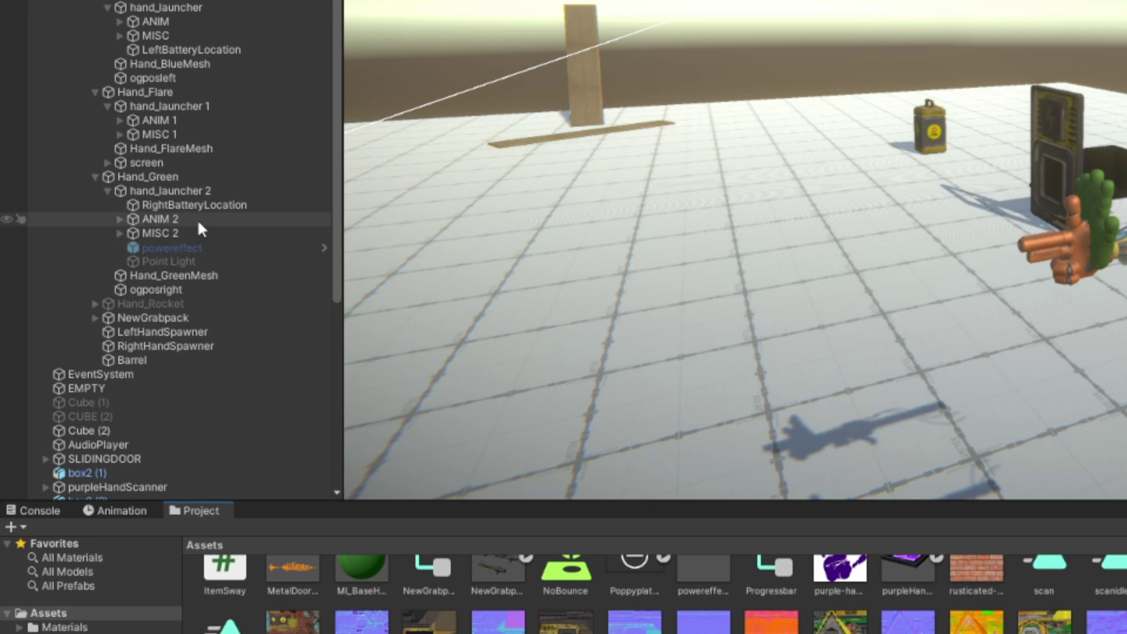
left_click(208, 205)
right_click_drag(587, 229, 557, 229)
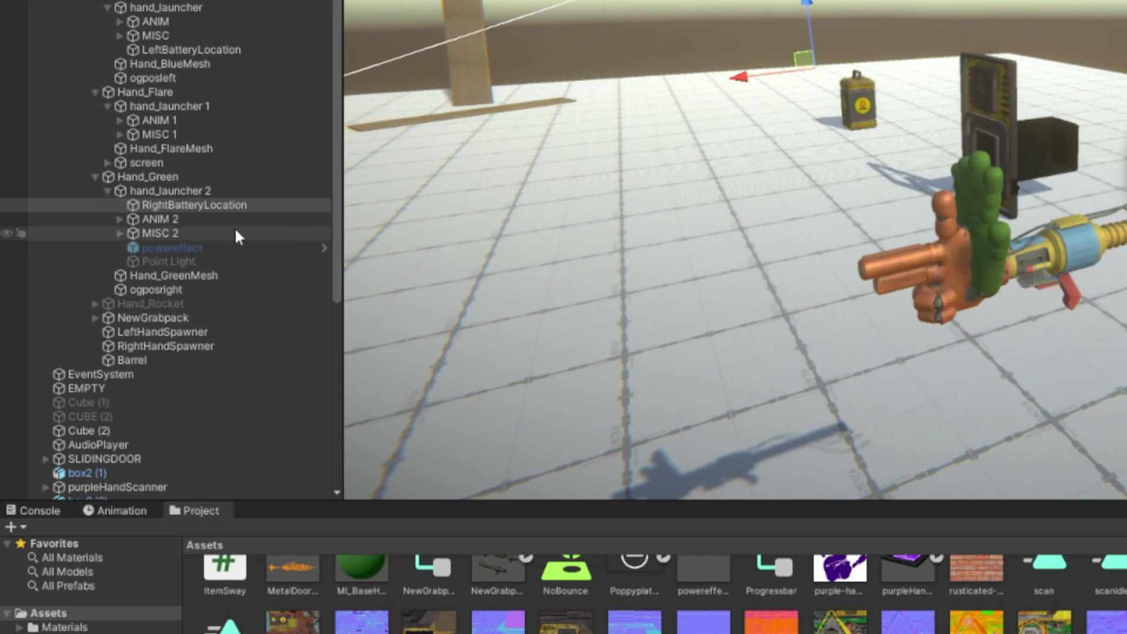
left_click(167, 202)
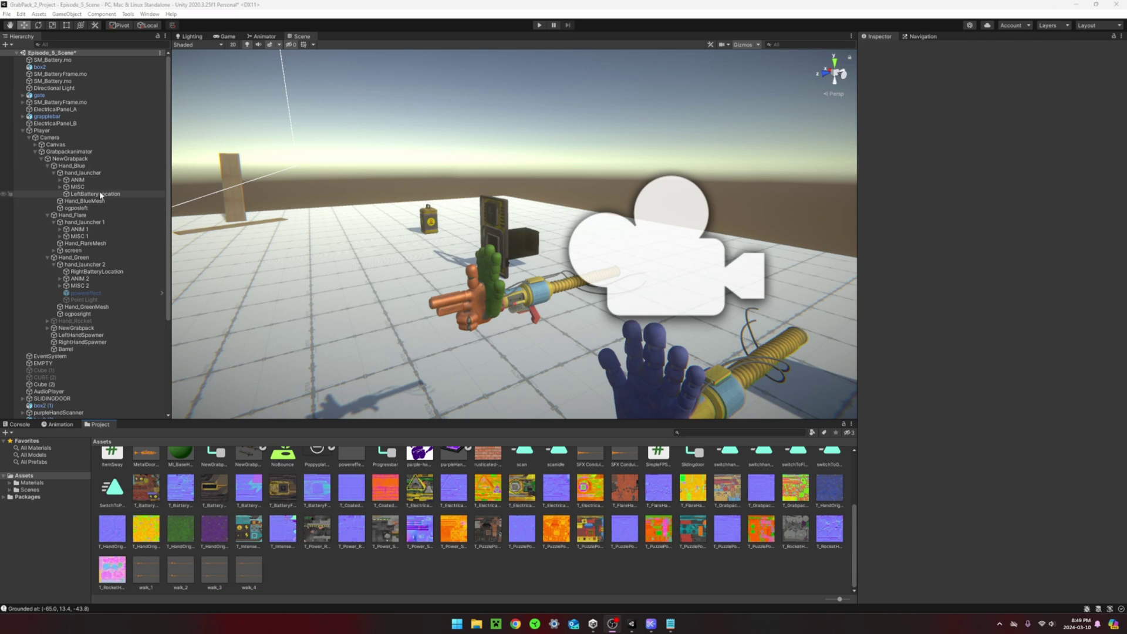
left_click(81, 161)
scroll(1001, 254, "down", 5)
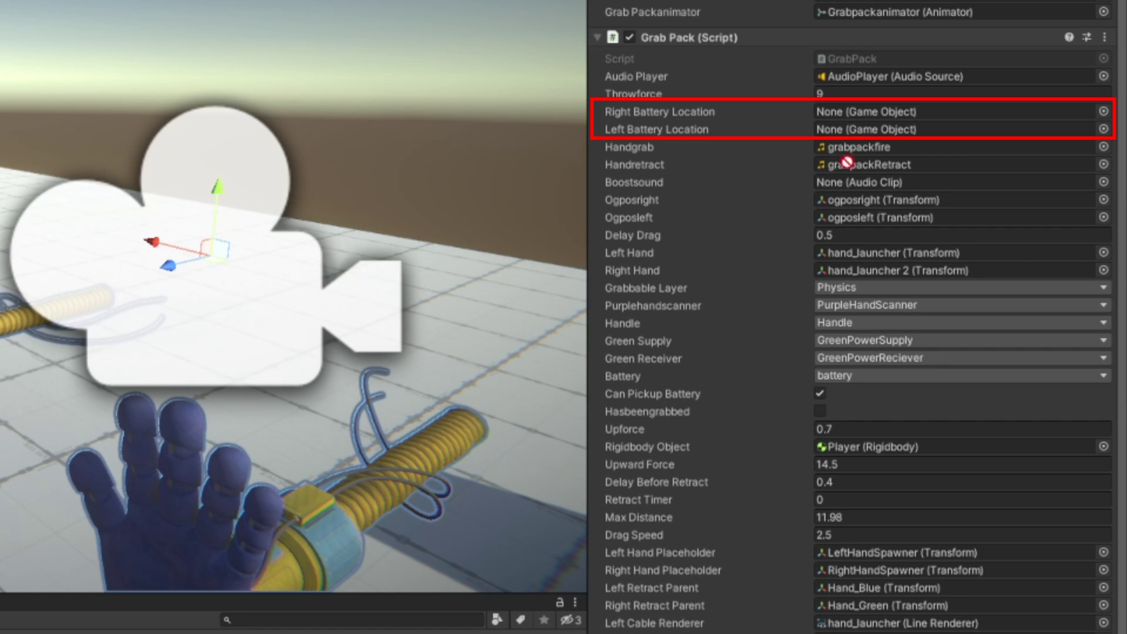
left_click_drag(847, 163, 895, 131)
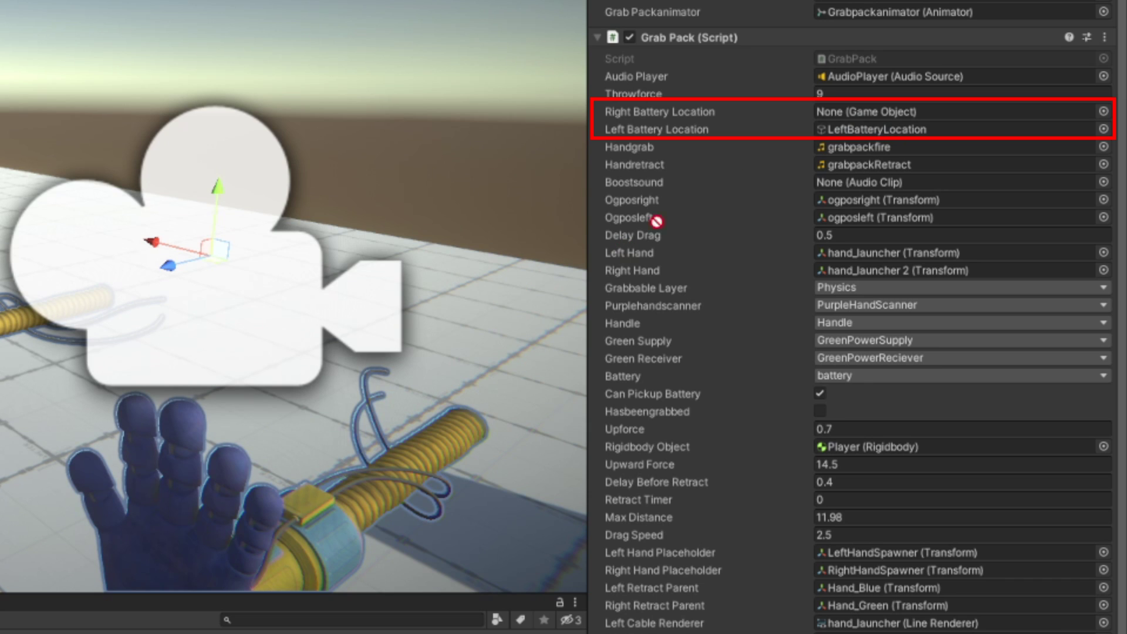
left_click_drag(656, 221, 891, 115)
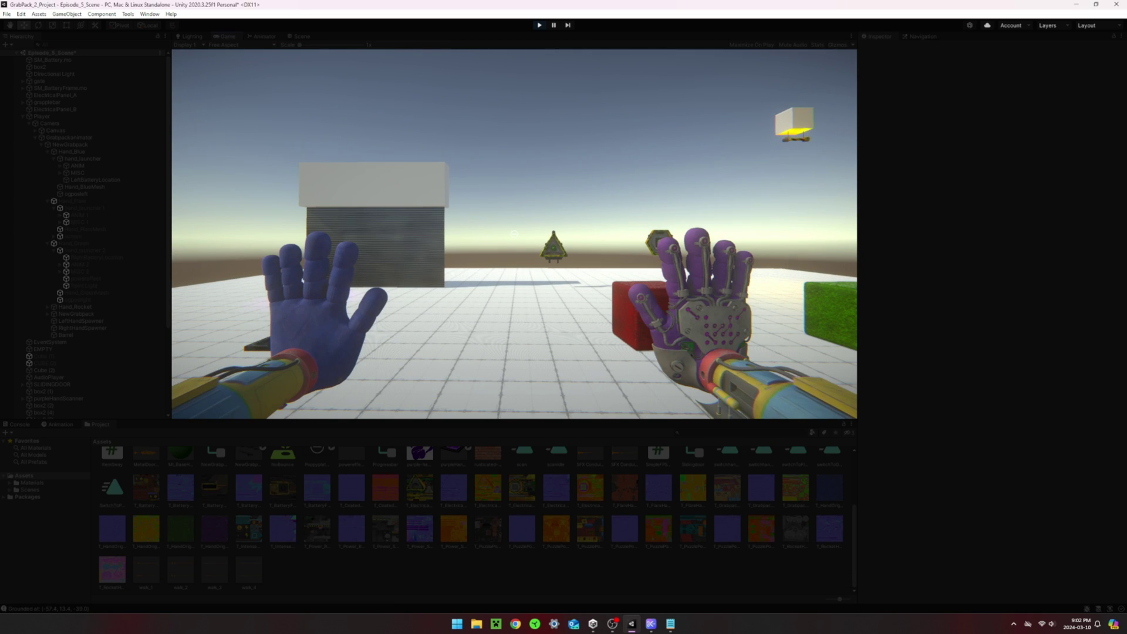
Test switching between the GrabPack's right hands in play mode.
key("1")
key("2")
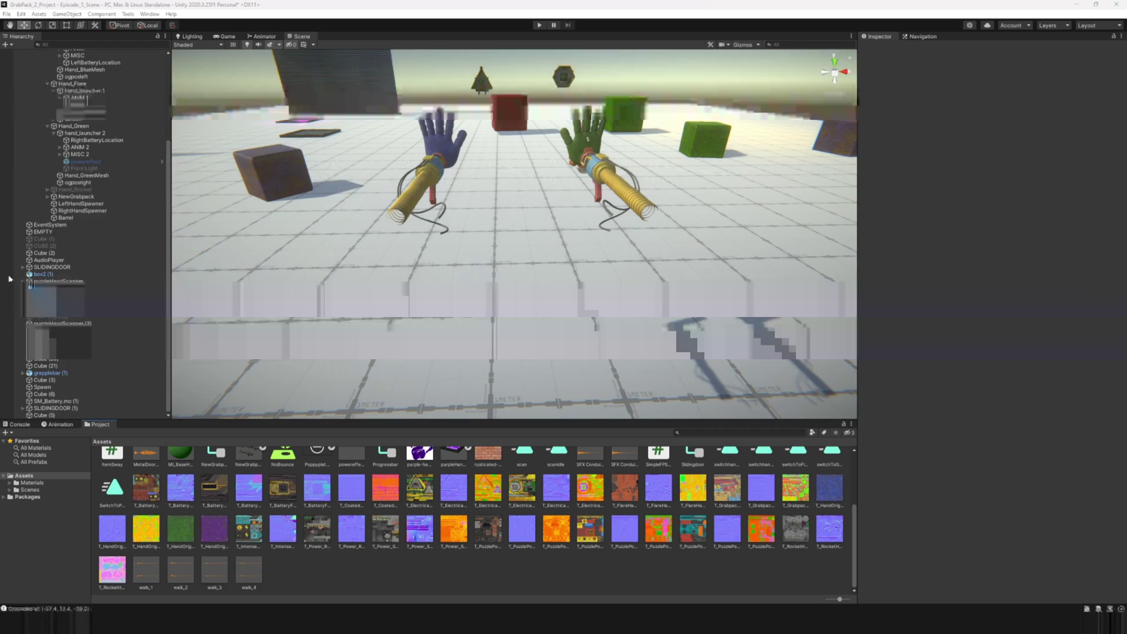
Open Grabpackanimator's switchhands animation and examine the hands' pose at frame 2 in the scene and game views.
left_click(68, 137)
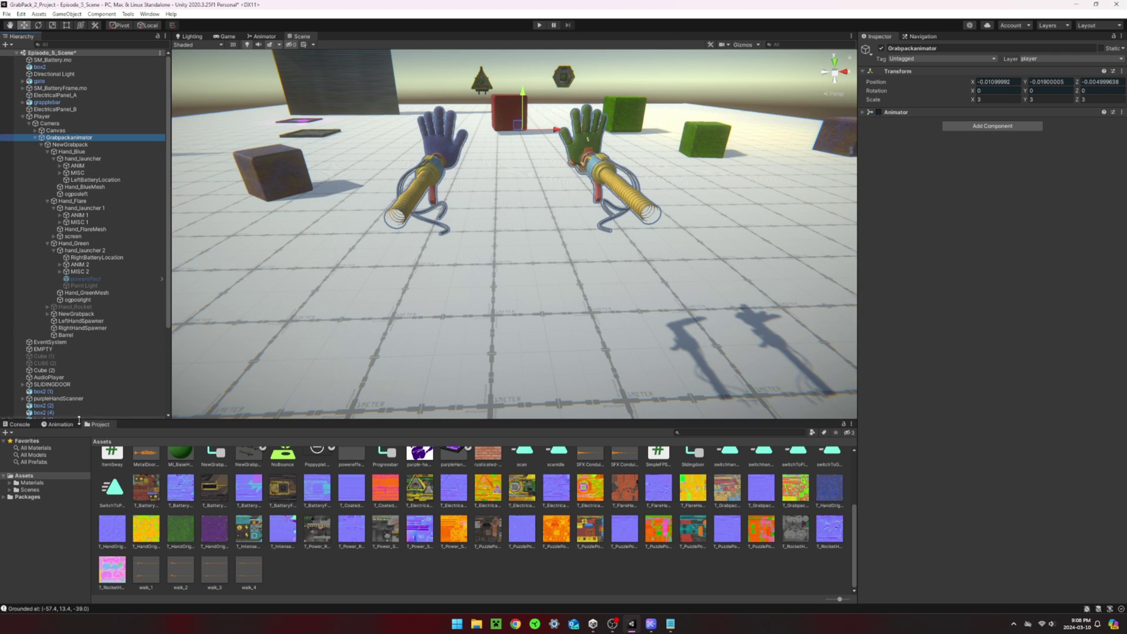
left_click(60, 423)
right_click_drag(464, 308, 455, 243)
scroll(455, 243, "up", 3)
scroll(455, 243, "down", 4)
key("w")
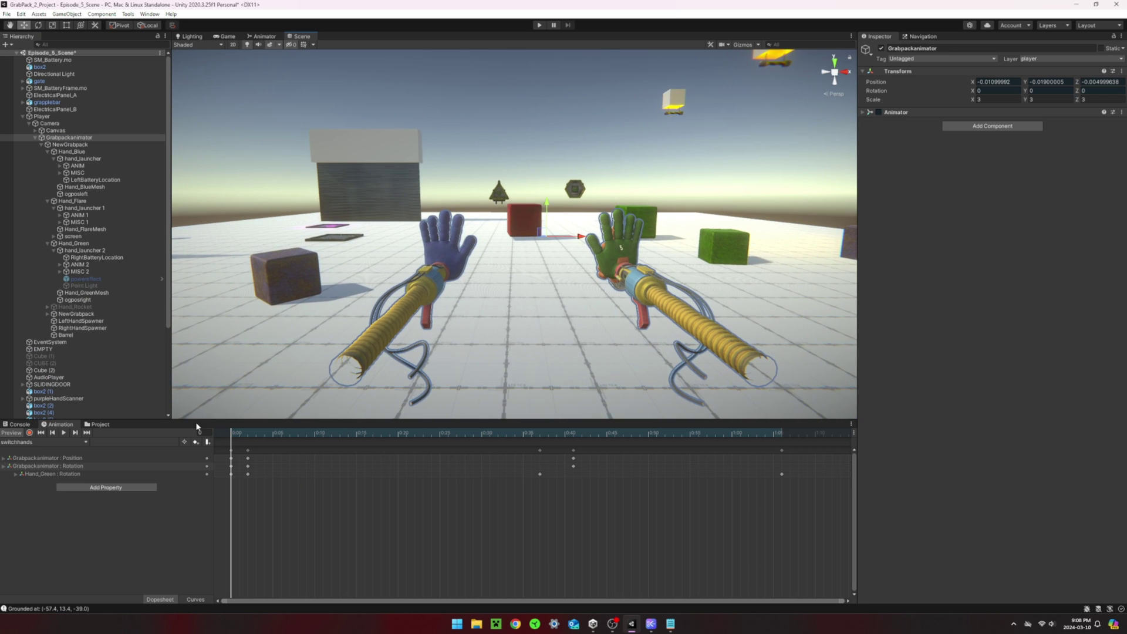
left_click_drag(234, 438, 249, 438)
right_click_drag(387, 317, 387, 363)
key("s")
key("w")
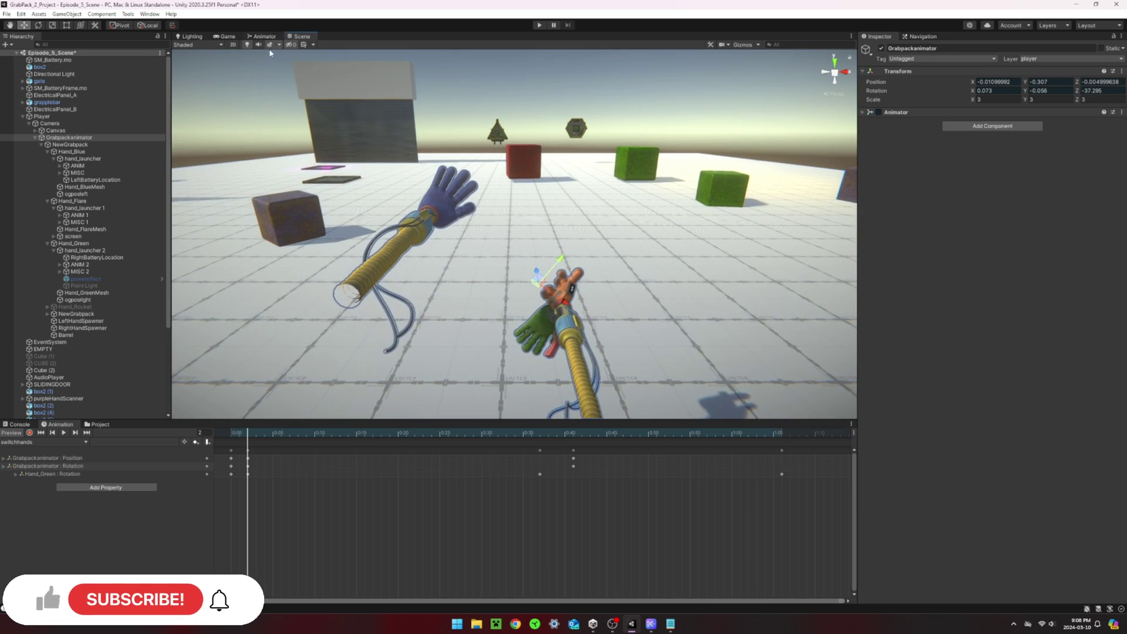
left_click(237, 38)
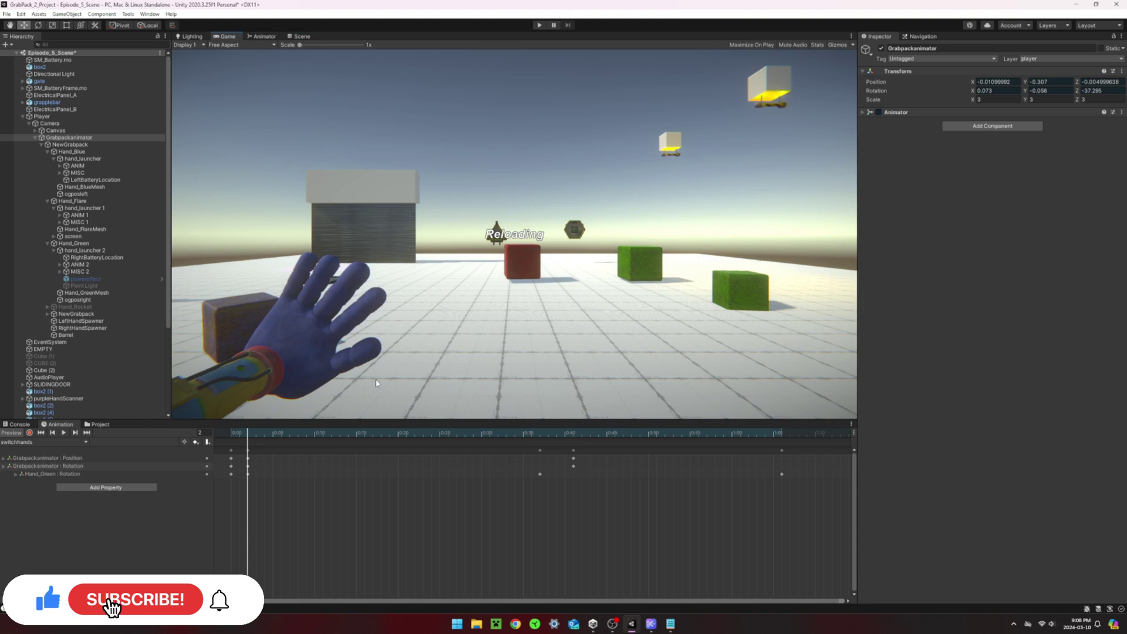
Preview the switchhands animation at frame 41 and on to frame 65, checking the final hand pose in the game view.
left_click(299, 37)
left_click_drag(258, 437, 573, 428)
left_click_drag(540, 313, 542, 290, "alt")
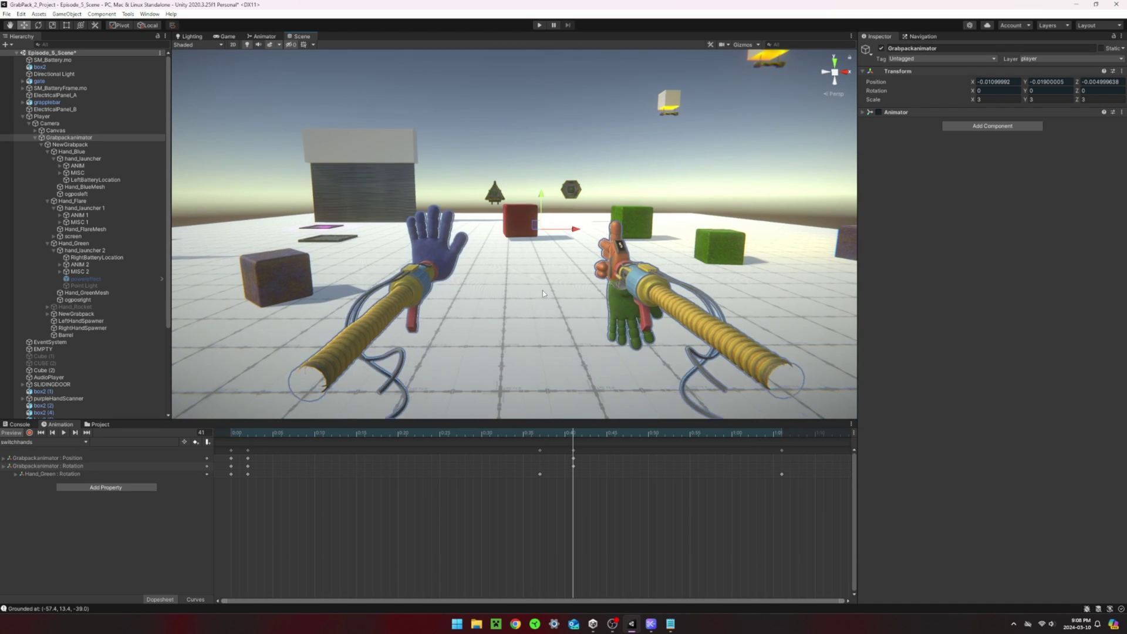
left_click_drag(576, 438, 792, 439)
mouse_move(750, 439)
left_mouse_down()
mouse_move(583, 438)
mouse_move(779, 439)
mouse_move(395, 441)
mouse_move(779, 450)
mouse_move(240, 439)
mouse_move(773, 439)
left_mouse_up()
left_click(227, 36)
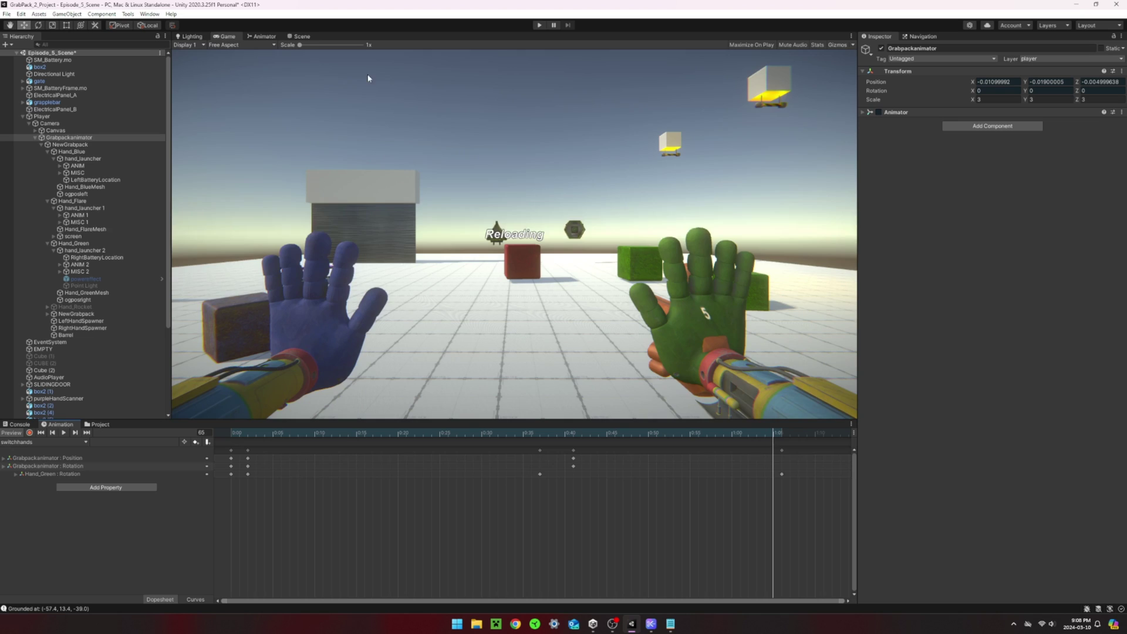
Examine the transition from switchhandsidle to switchhands in the Animator, including its timing, exit time setting and switch condition.
left_click(264, 36)
left_click(567, 145)
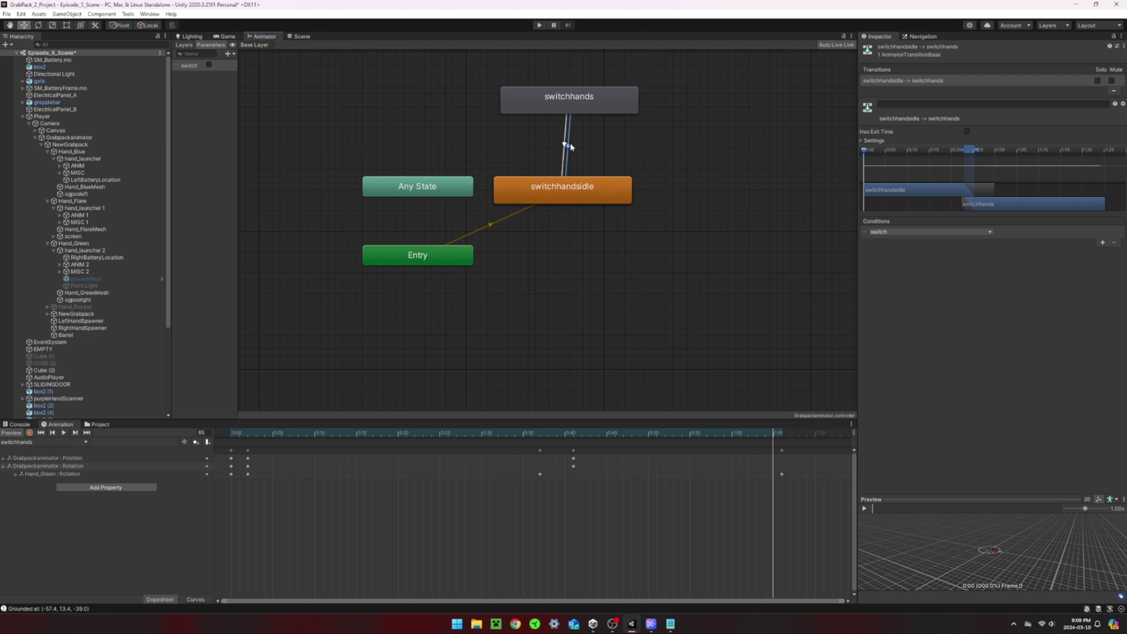
scroll(976, 155, "up", 3)
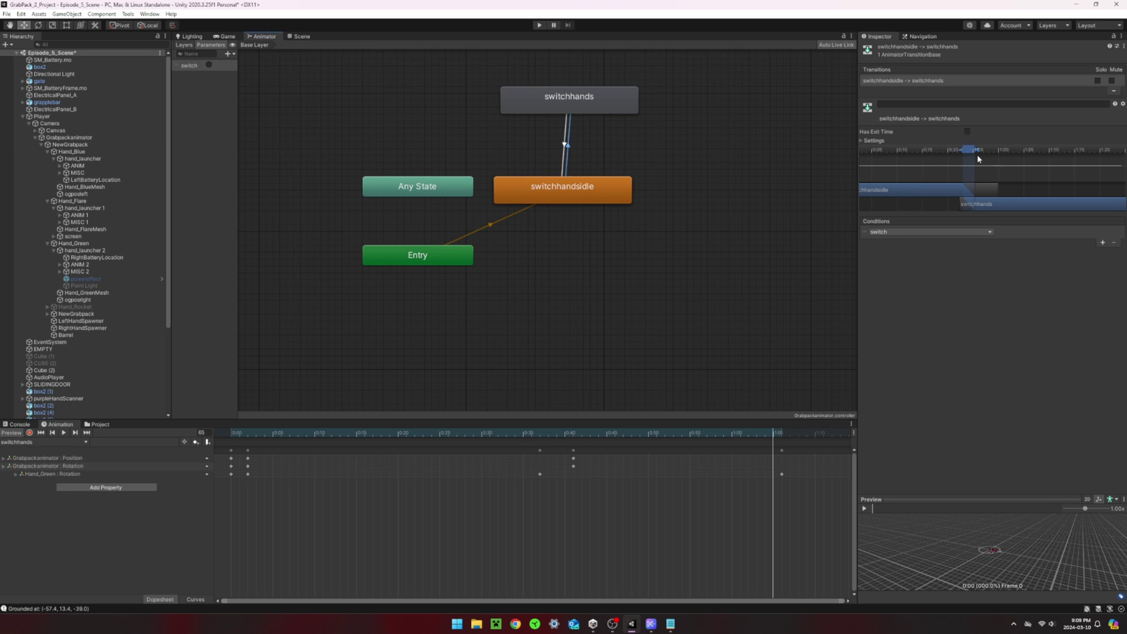
scroll(975, 155, "down", 3)
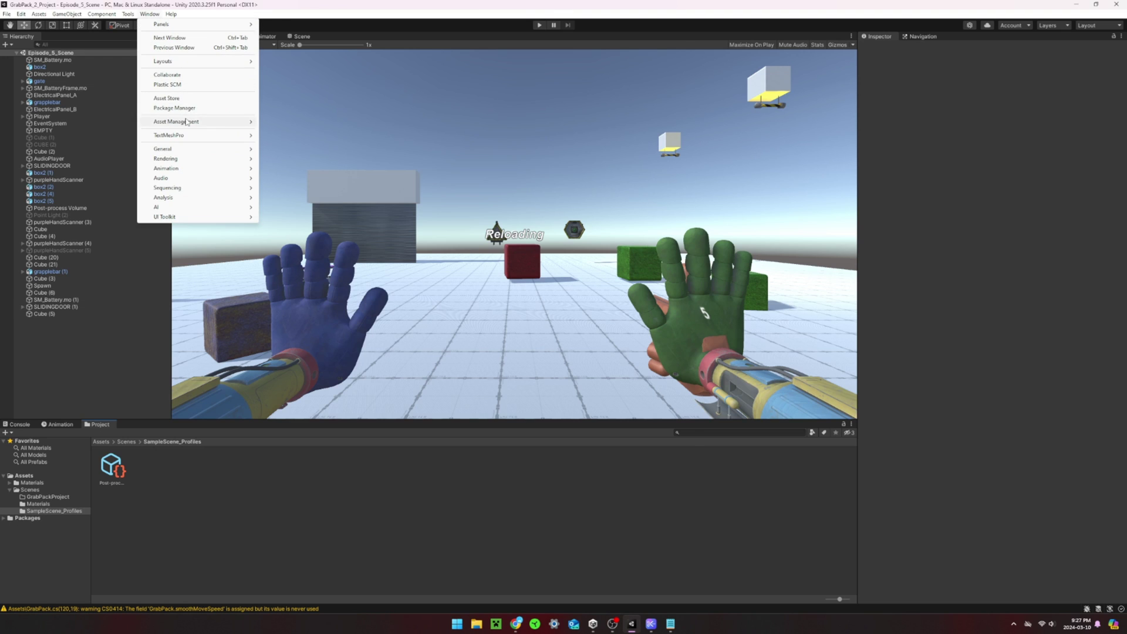
Search the Unity Registry in the Package Manager for "post proces".
left_click(174, 108)
left_click(402, 276)
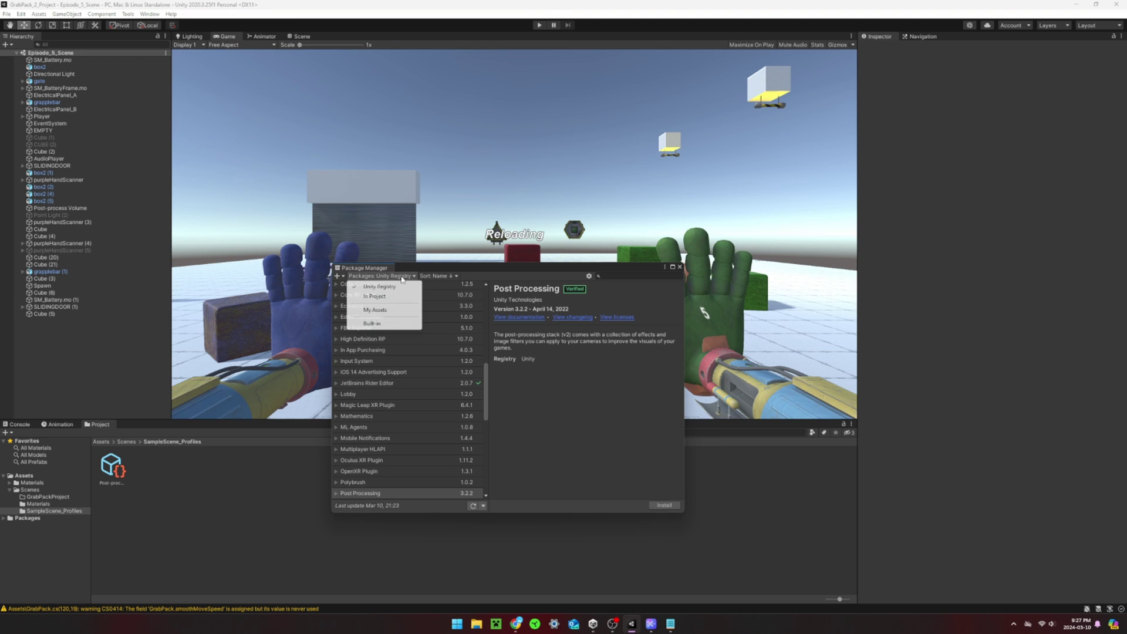
left_click(380, 286)
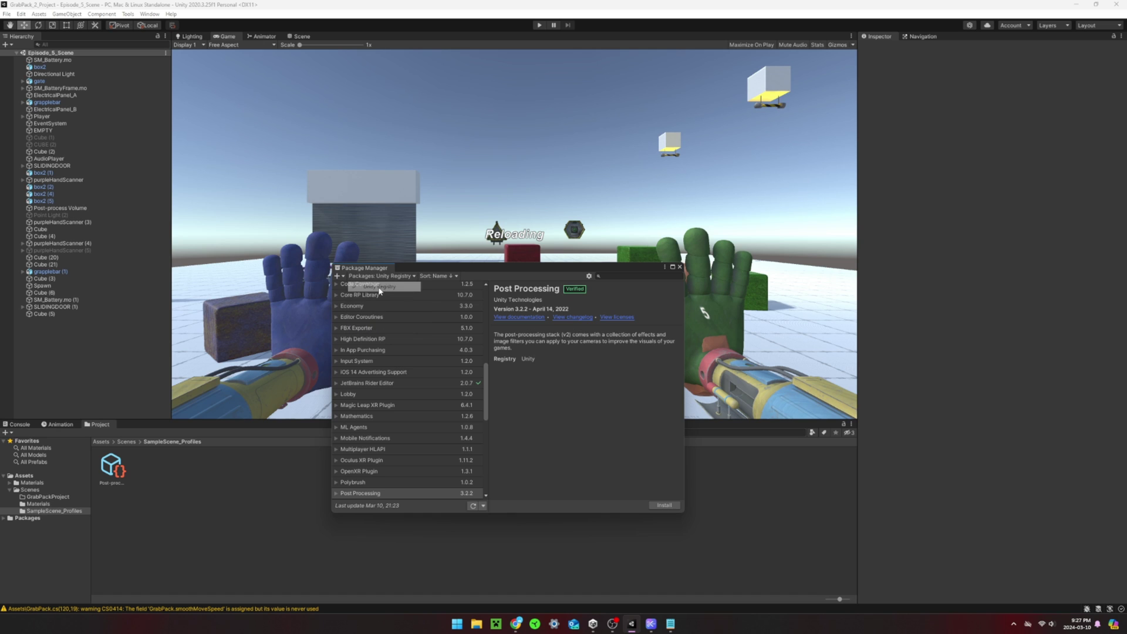
left_click(621, 276)
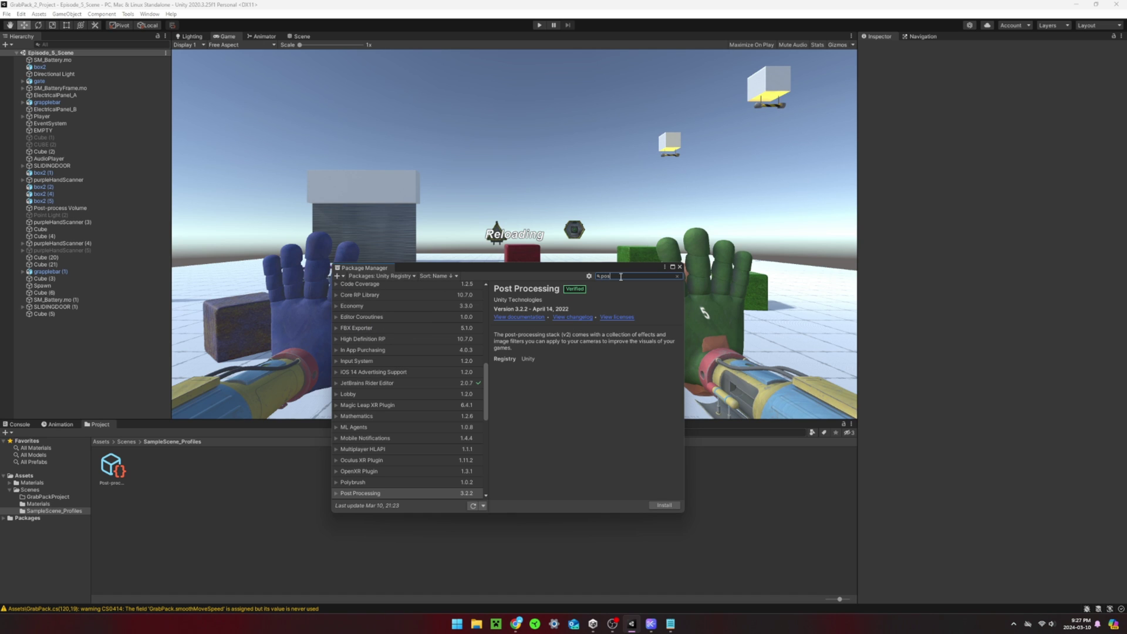
type("post proce")
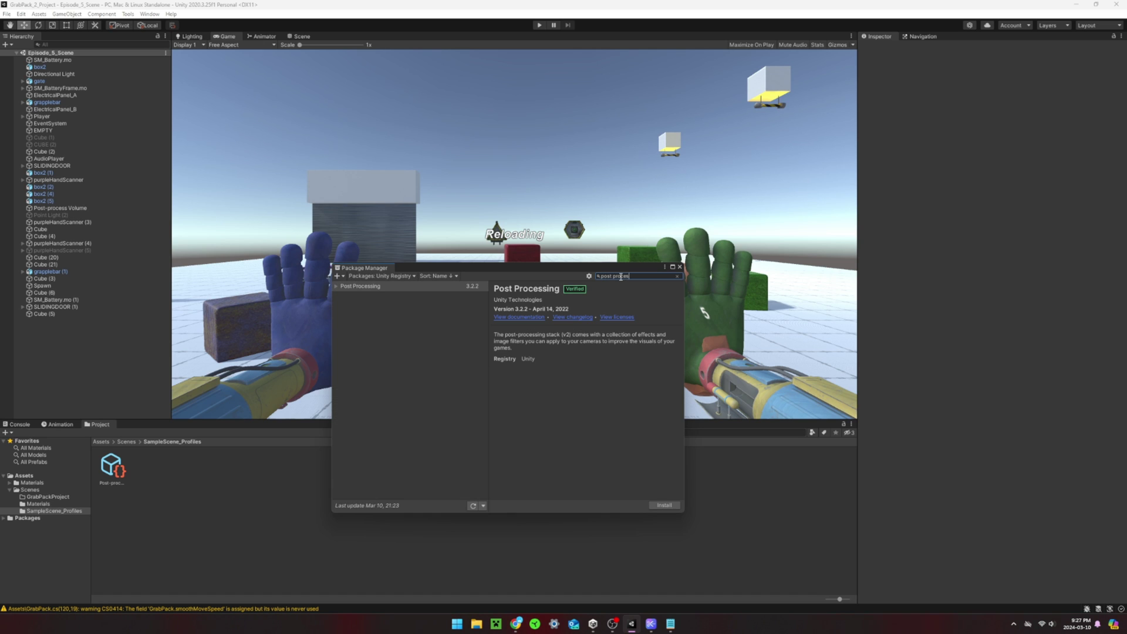
type("s")
Install version 3.2.2 of the Post Processing package and close the Package Manager.
left_click(418, 288)
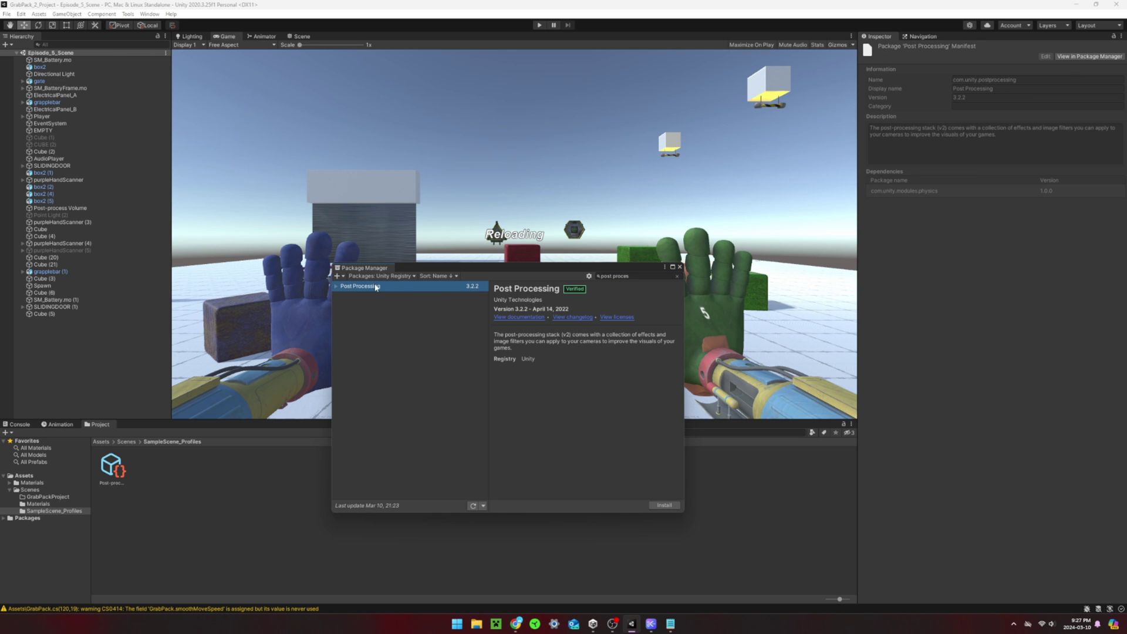
left_click(662, 505)
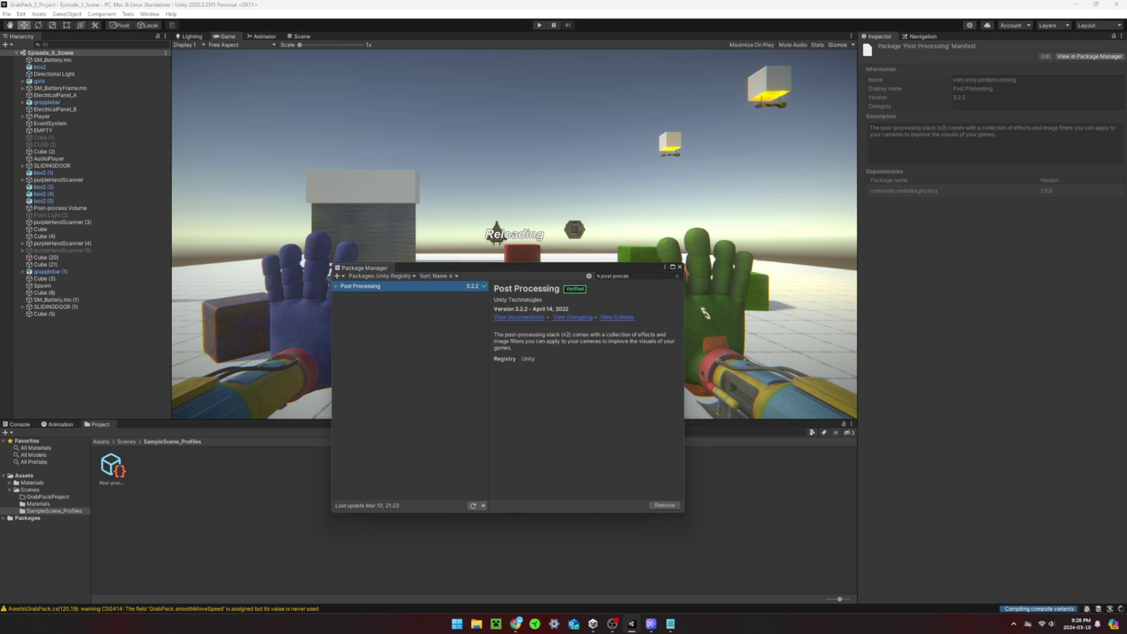
left_click(680, 266)
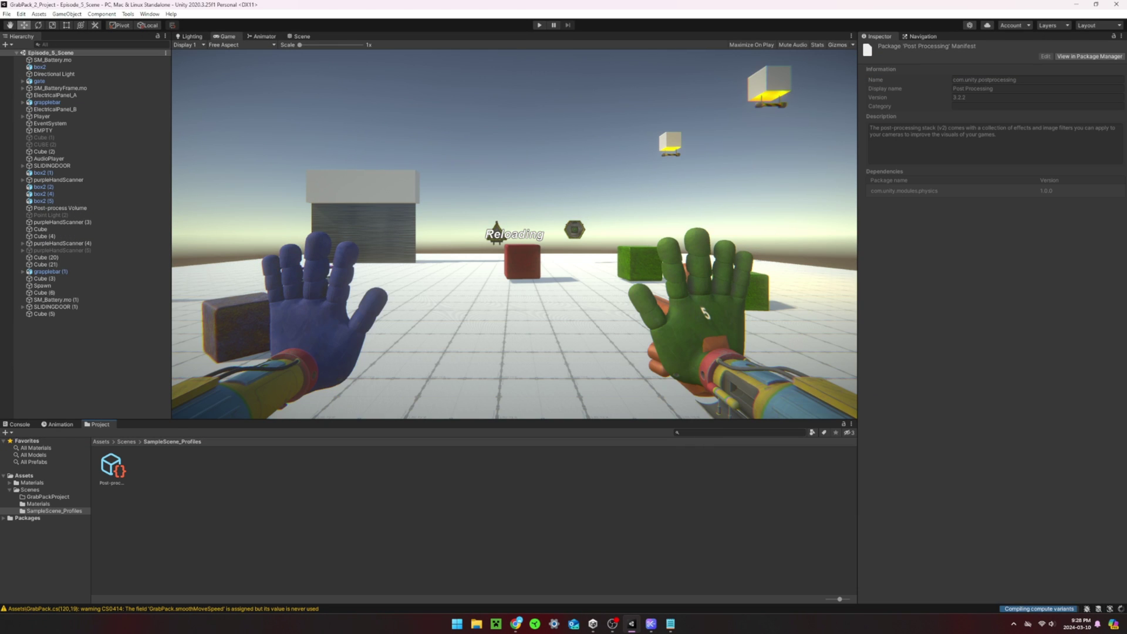